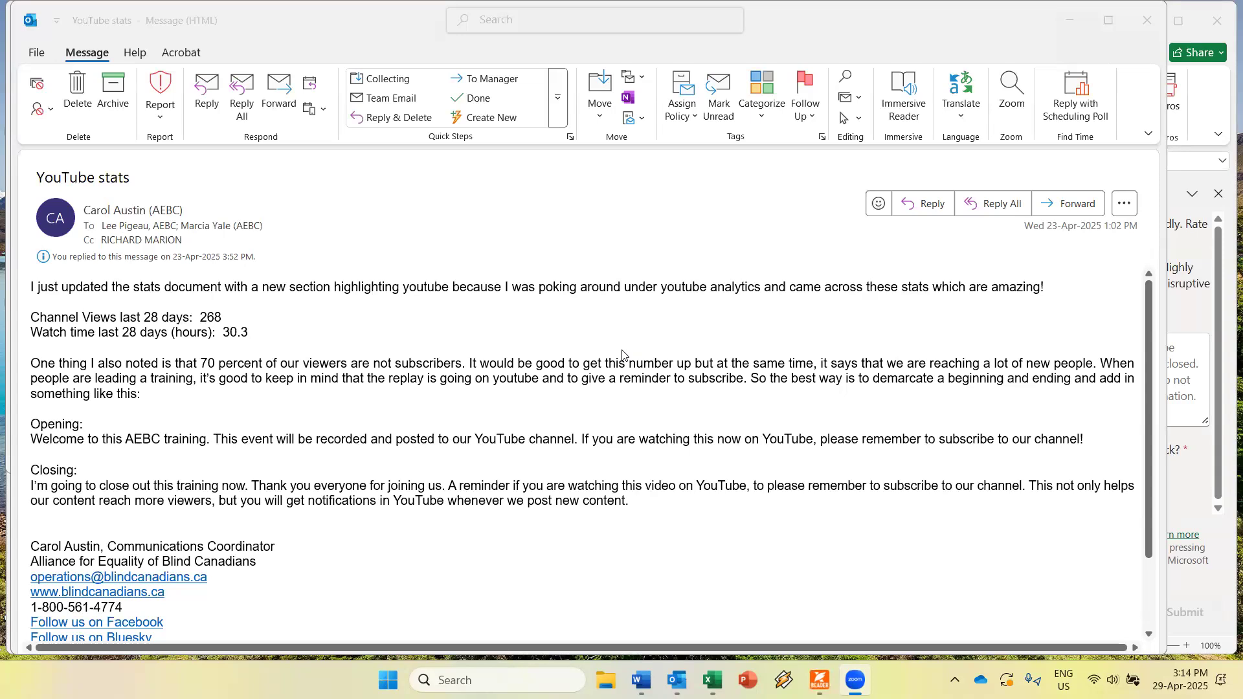
Lower the NVDA eSpeak NG speech rate one notch in Speech settings and save.
{"action": "key", "text": "Insert+n"}
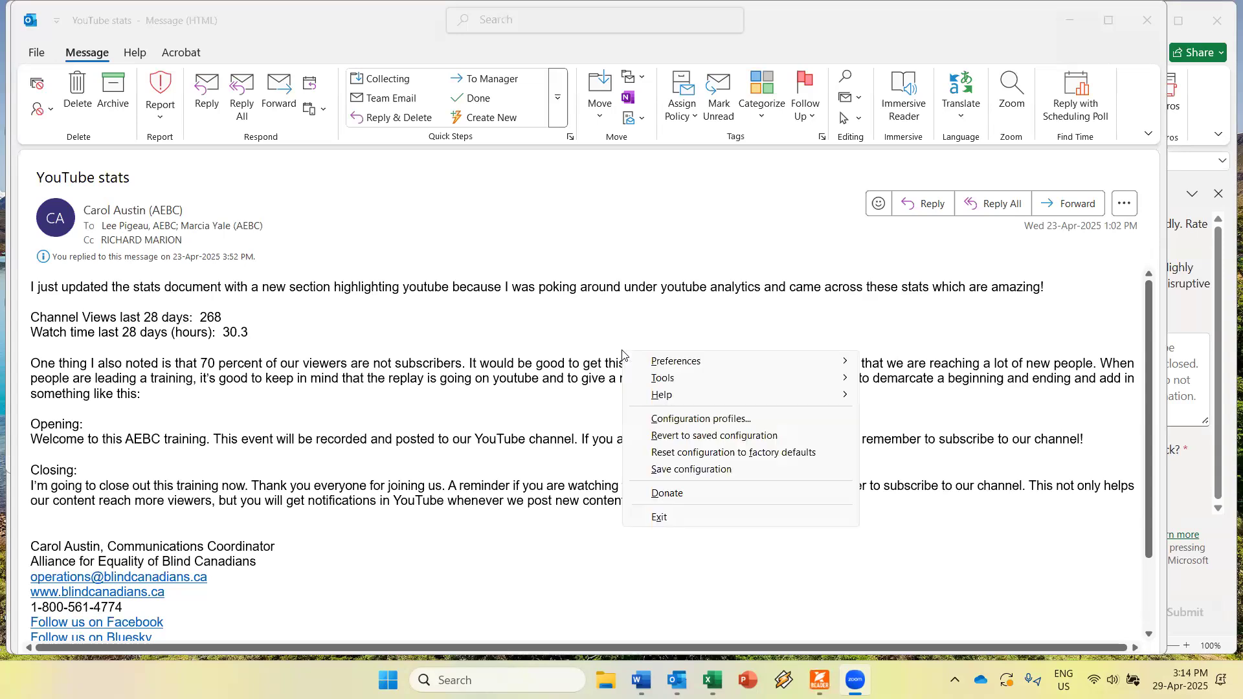
{"action": "key", "text": "Right"}
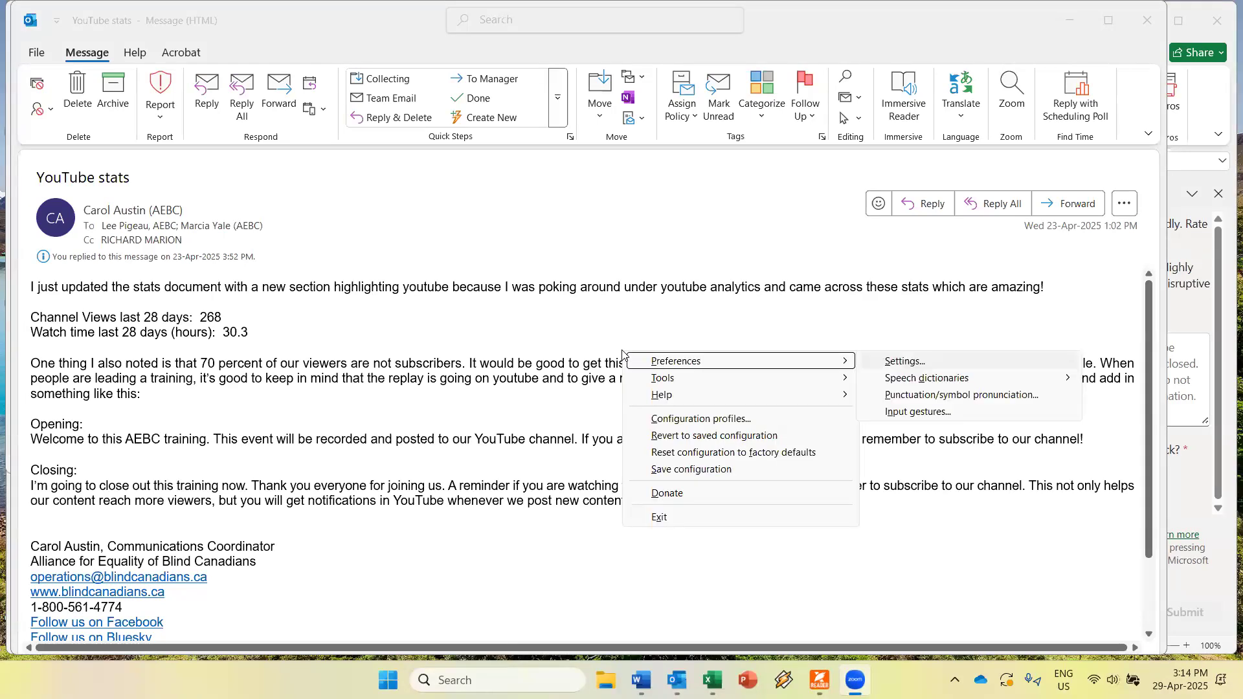
{"action": "key", "text": "Return"}
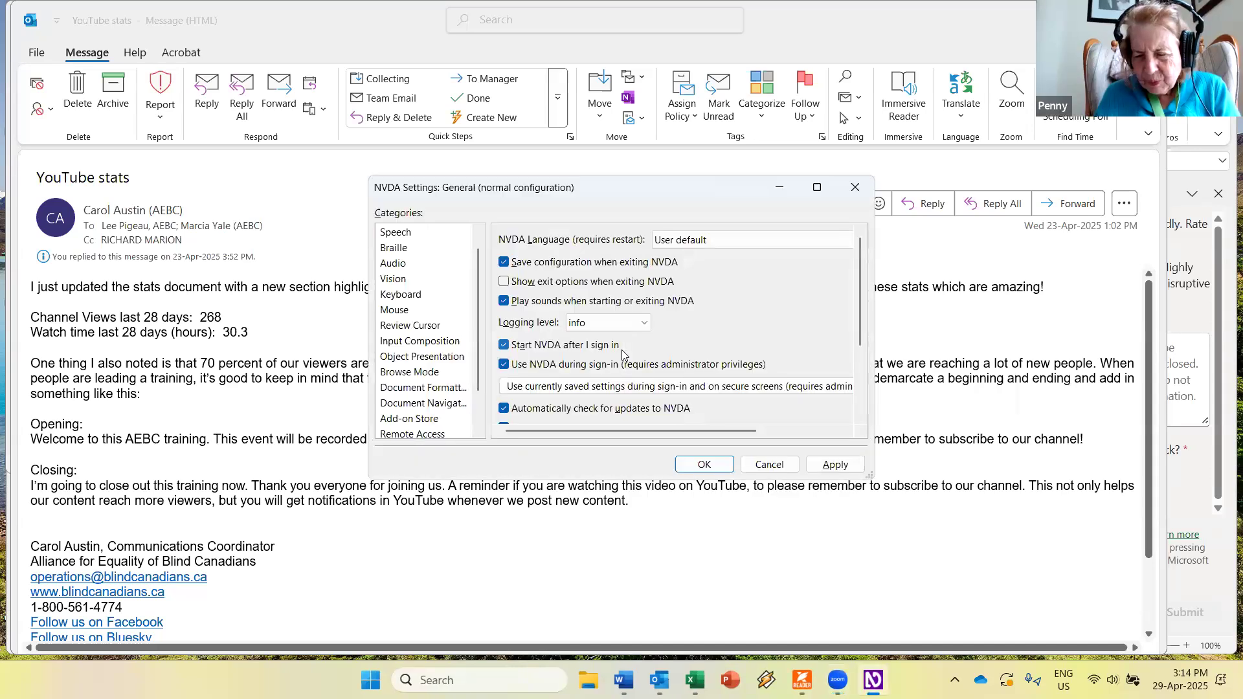
{"action": "key", "text": "Tab"}
{"action": "key", "text": "Tab"}
{"action": "key", "text": "Tab"}
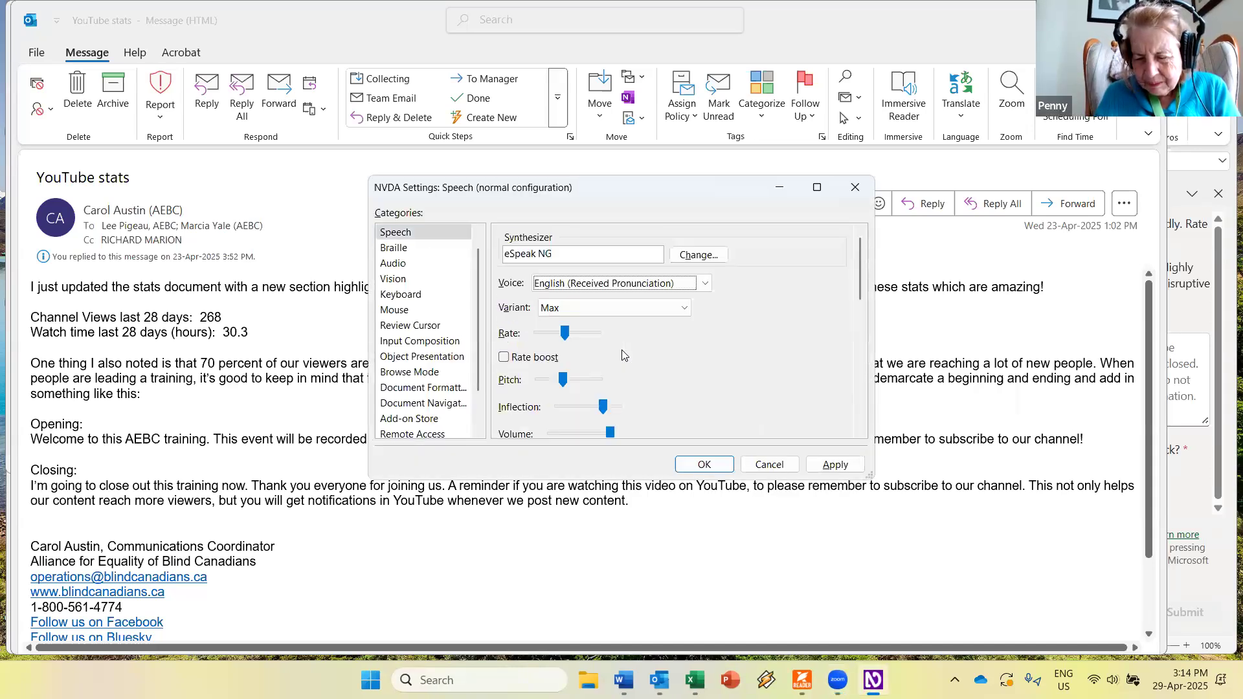
{"action": "key", "text": "Tab"}
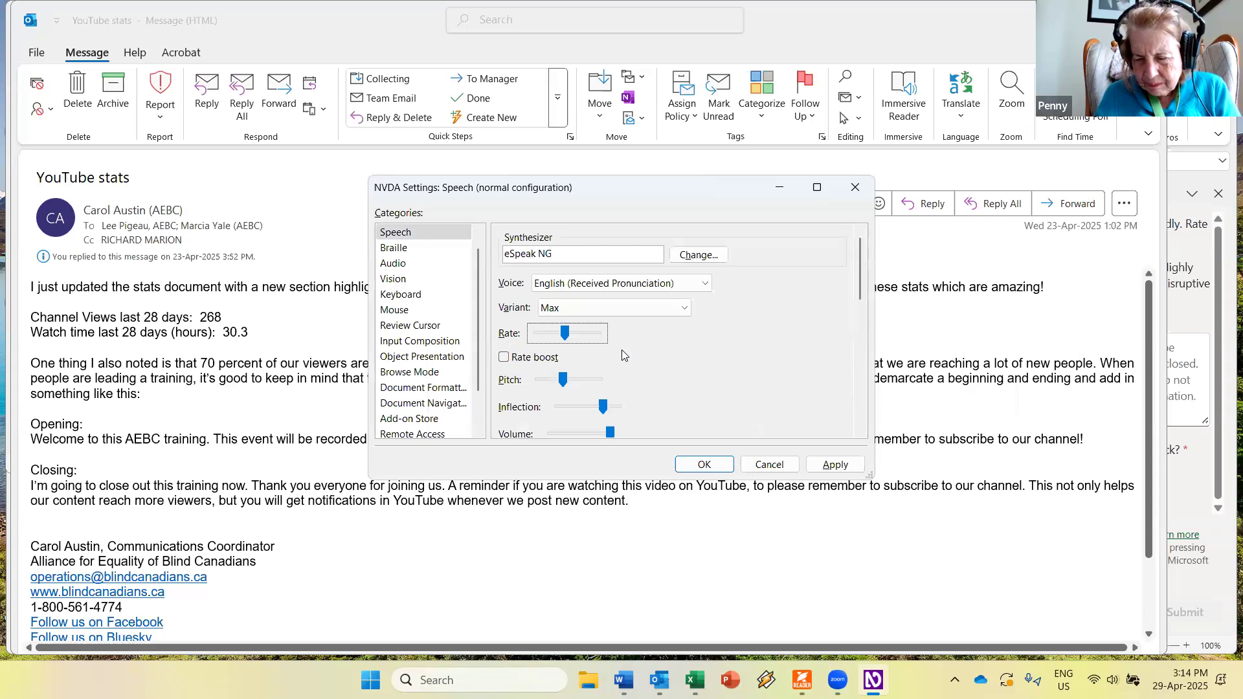
{"action": "key", "text": "Page_Down"}
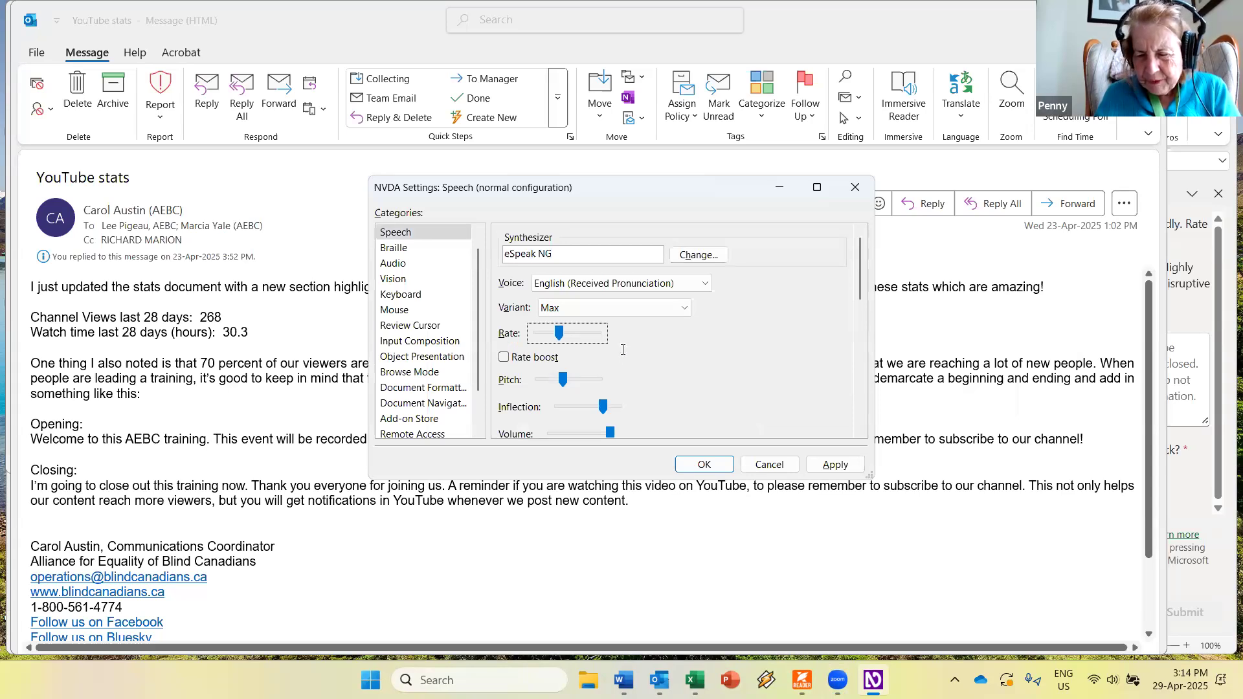
{"action": "key", "text": "Return"}
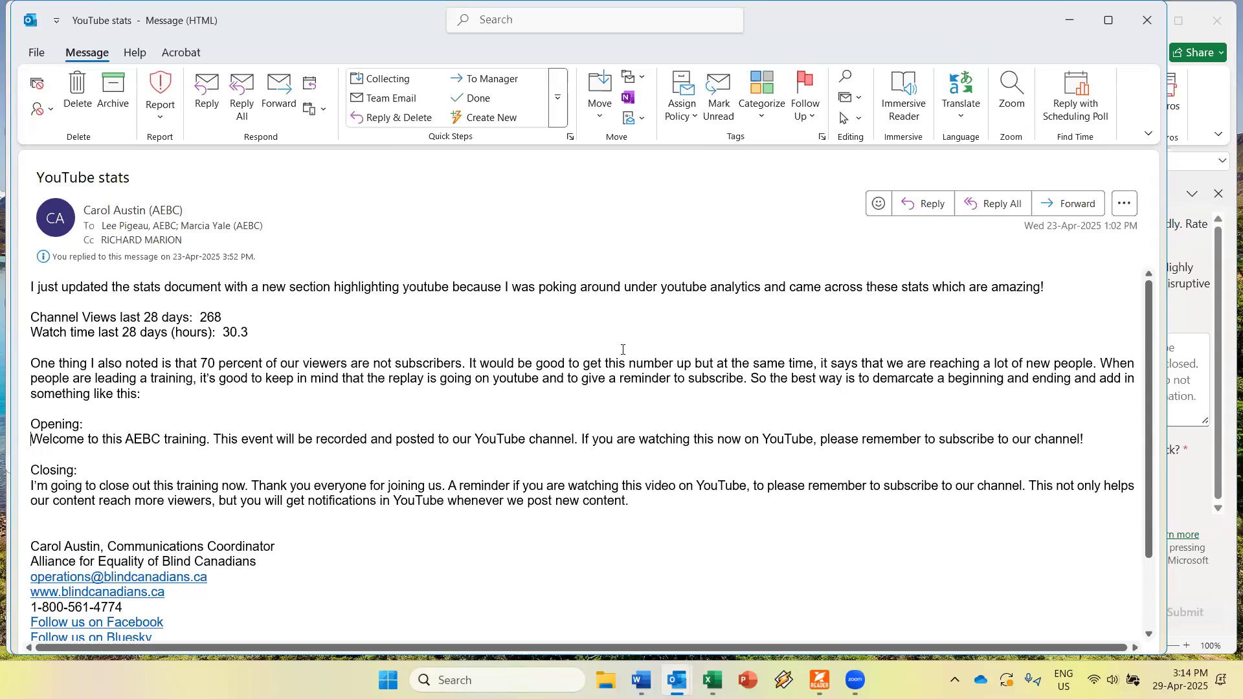
Switch to the main Outlook window and show the Calendar as an appointment list.
{"action": "key", "text": "alt+Tab"}
{"action": "key", "text": "alt+Tab"}
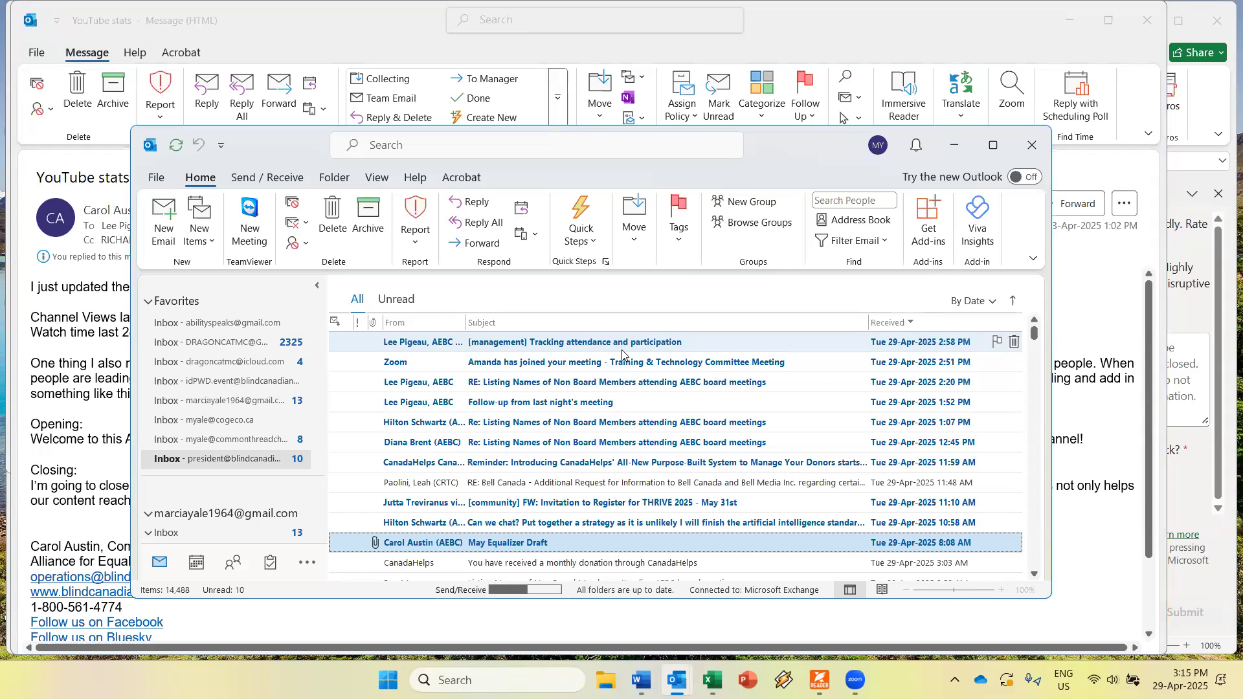
{"action": "key", "text": "ctrl+2"}
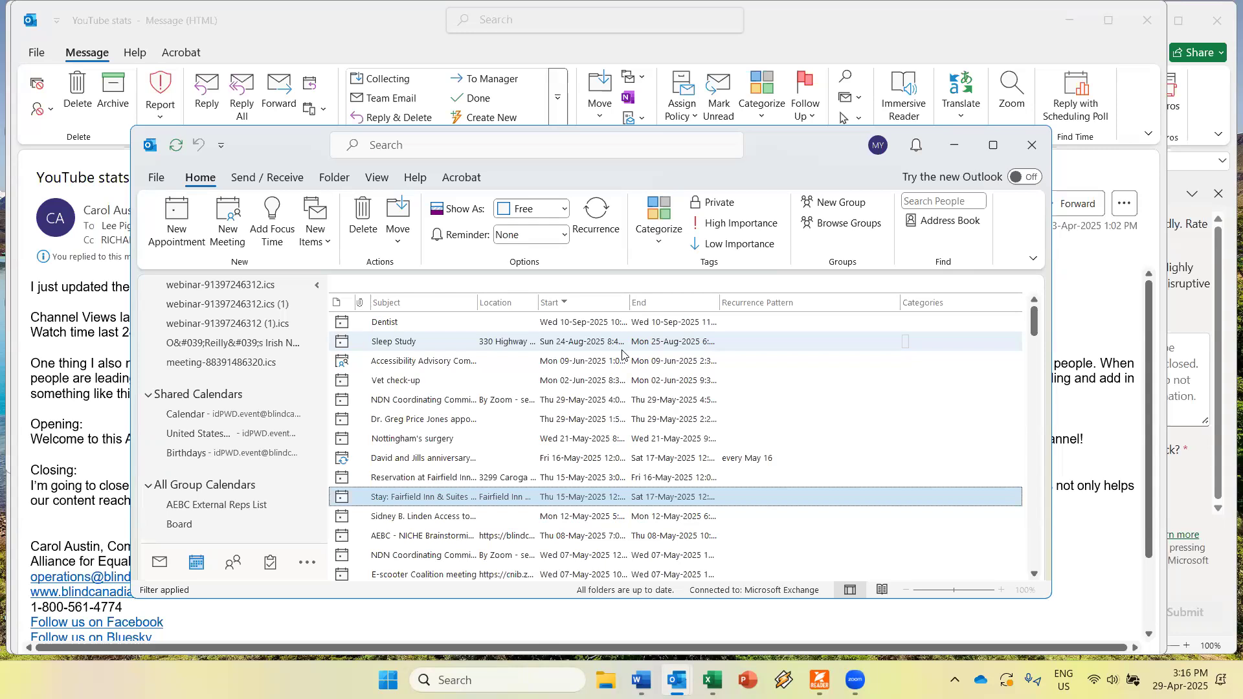
Open the View tab's Change View dropdown for the calendar.
{"action": "key", "text": "alt+v"}
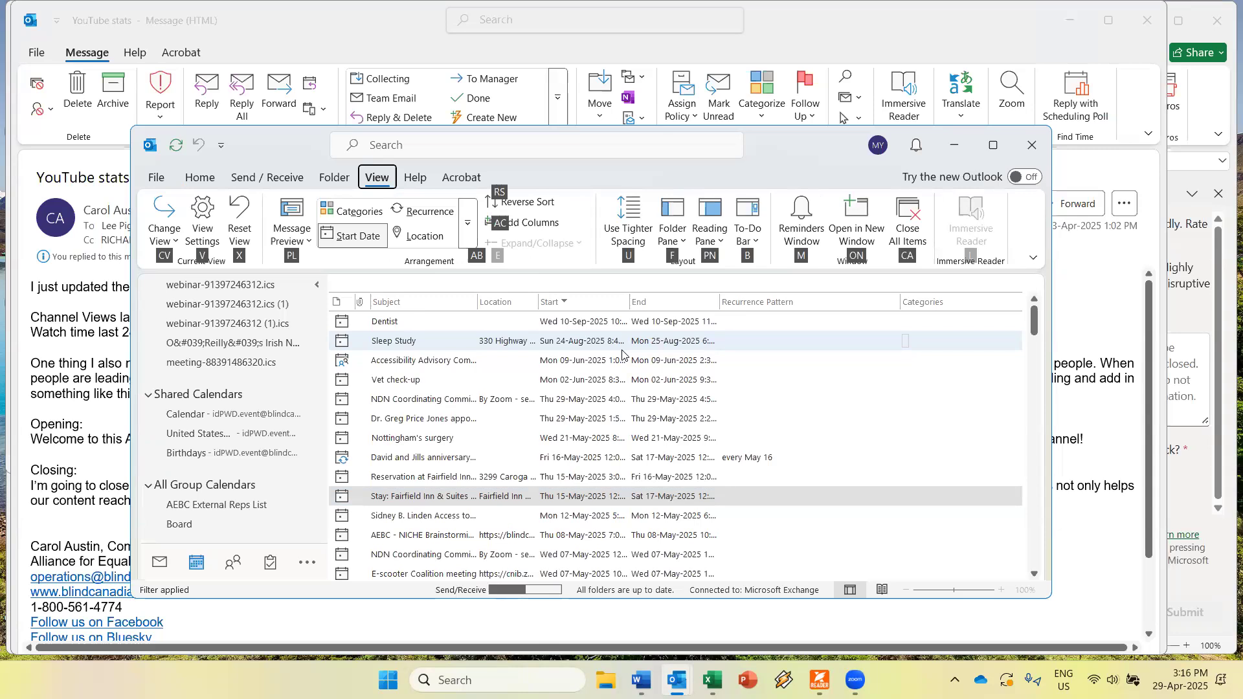
{"action": "key", "text": "Tab"}
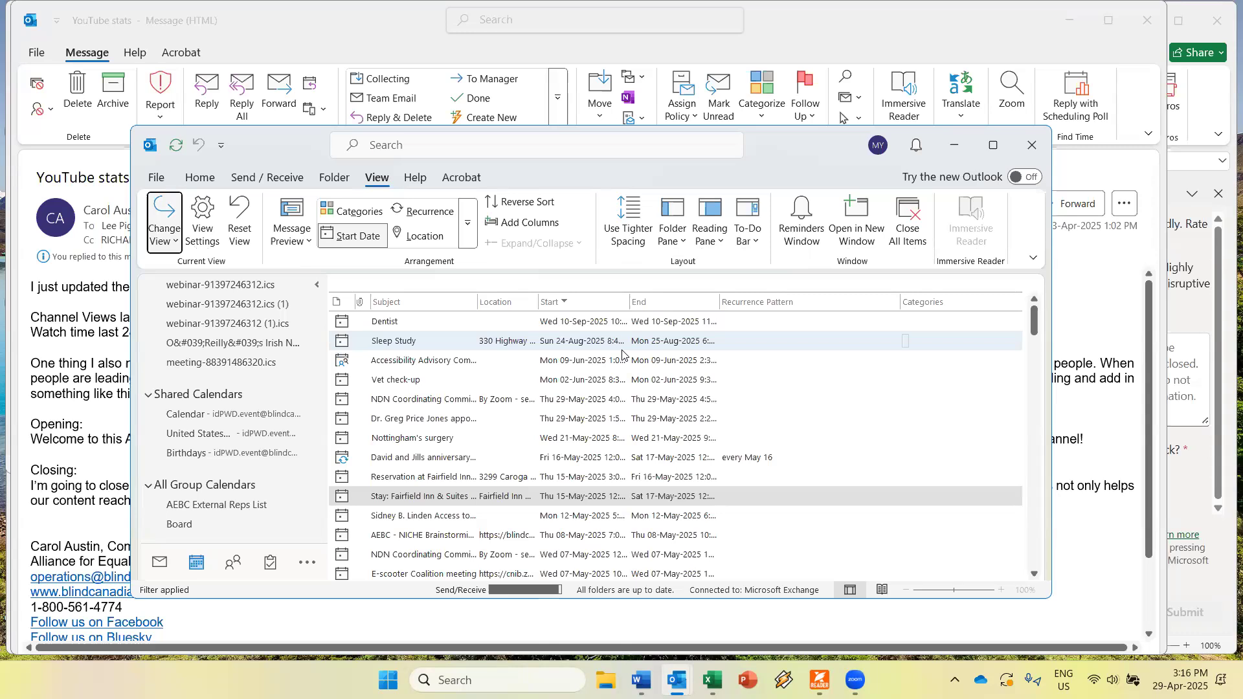
{"action": "key", "text": "Return"}
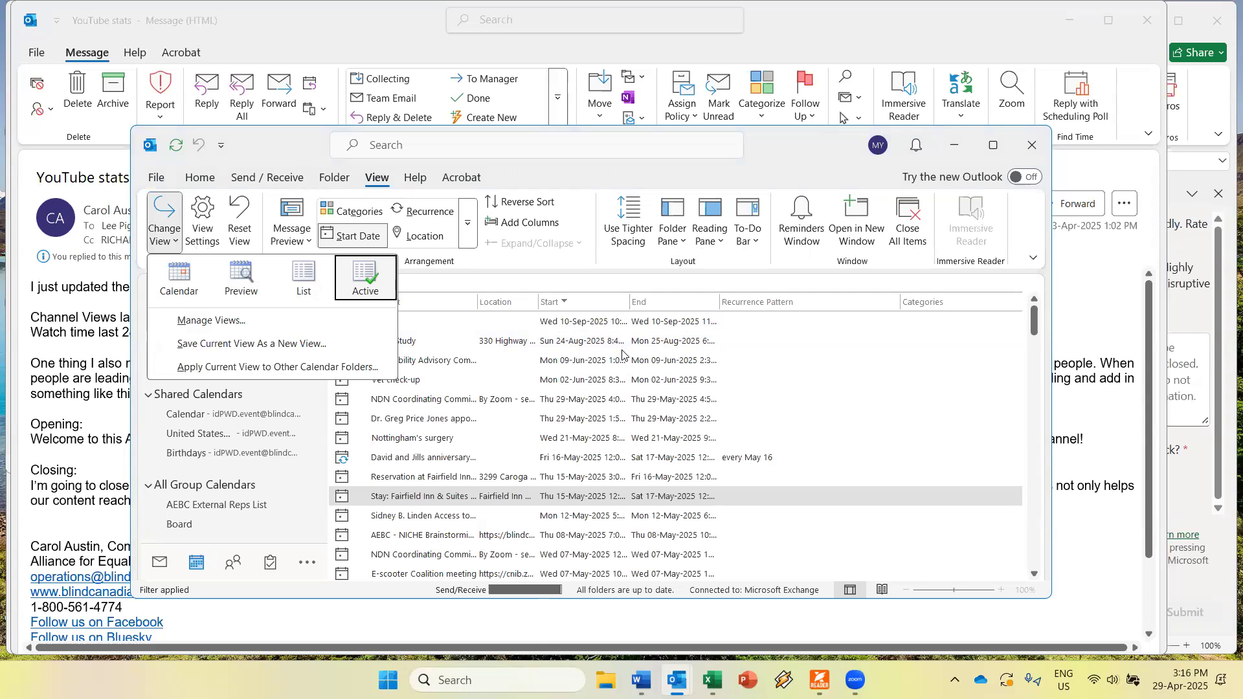
Browse the List and Preview view choices, then close the gallery keeping the Active view.
{"action": "key", "text": "Left"}
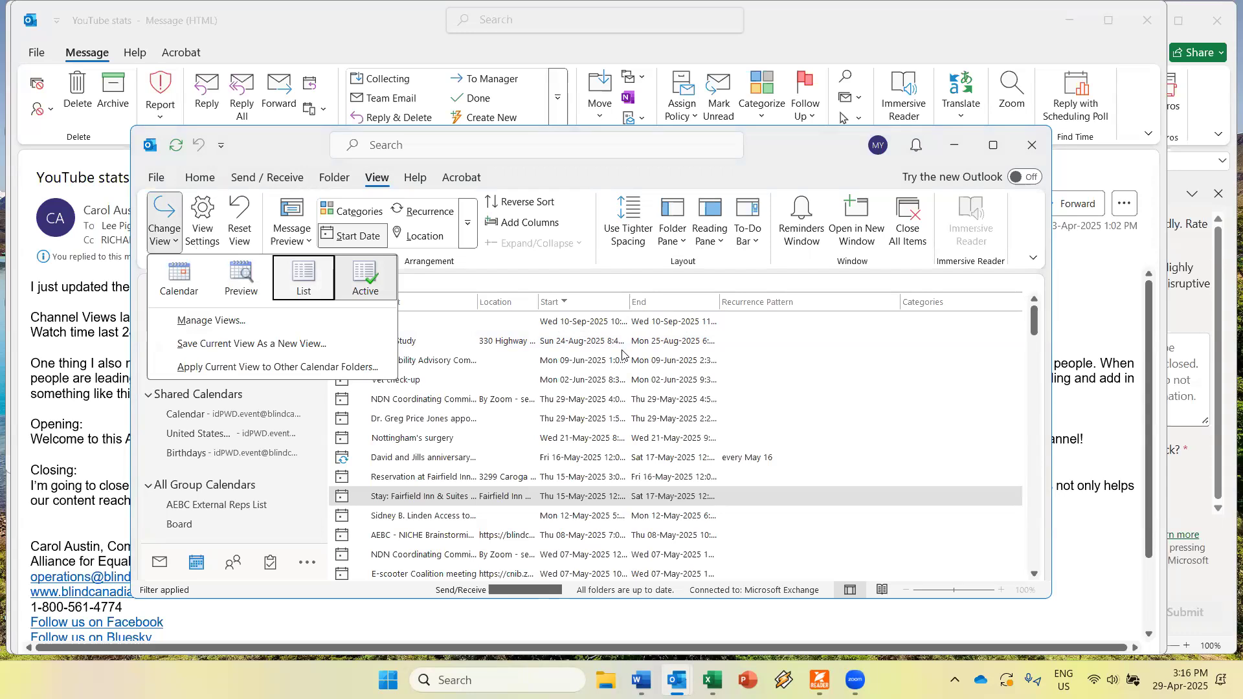
{"action": "key", "text": "Left"}
{"action": "key", "text": "Left"}
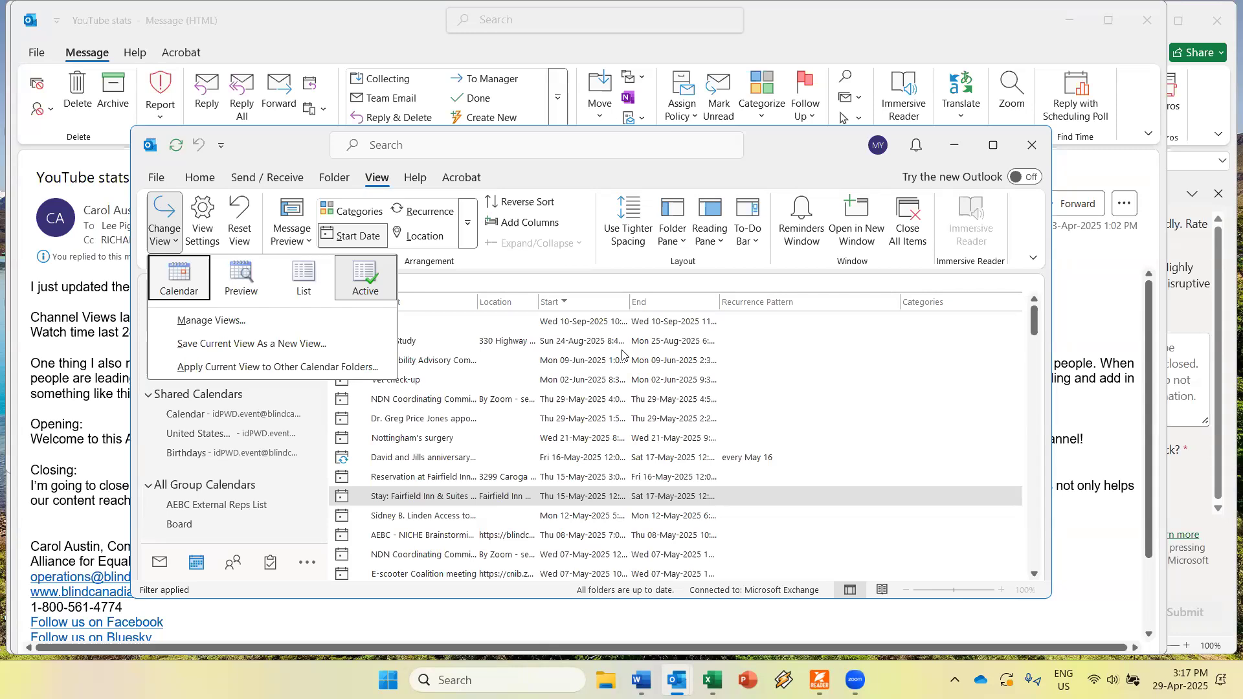
{"action": "key", "text": "Escape"}
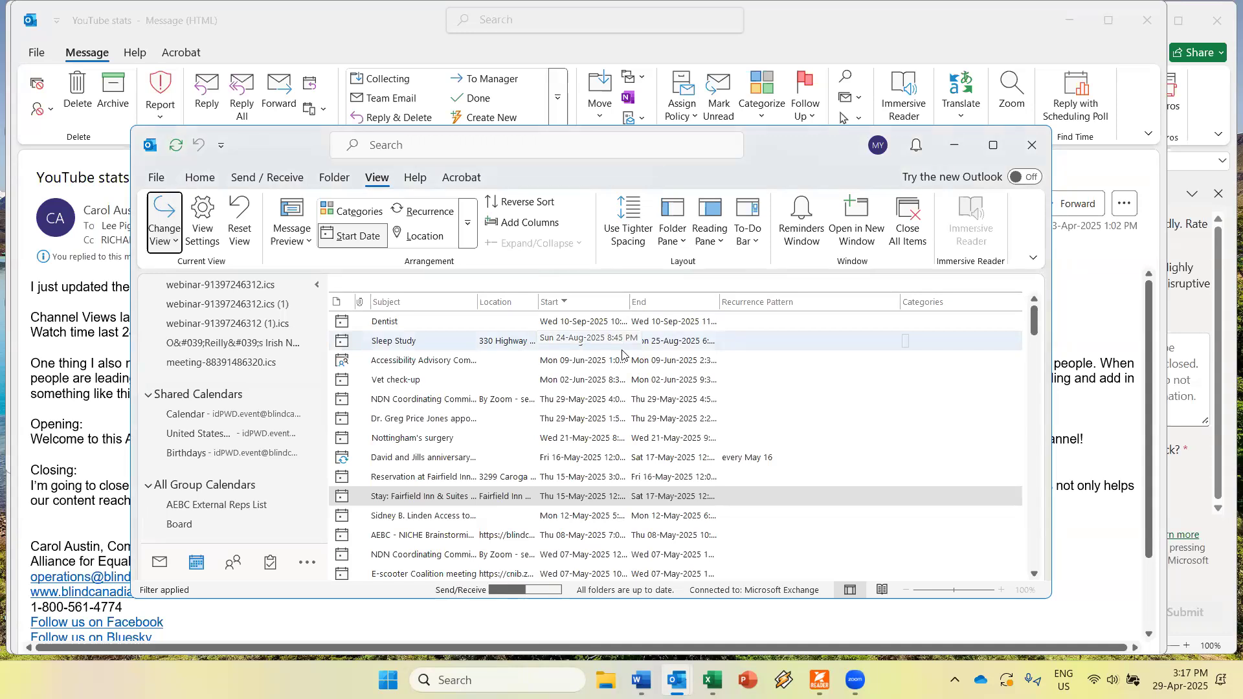
{"action": "key", "text": "Escape"}
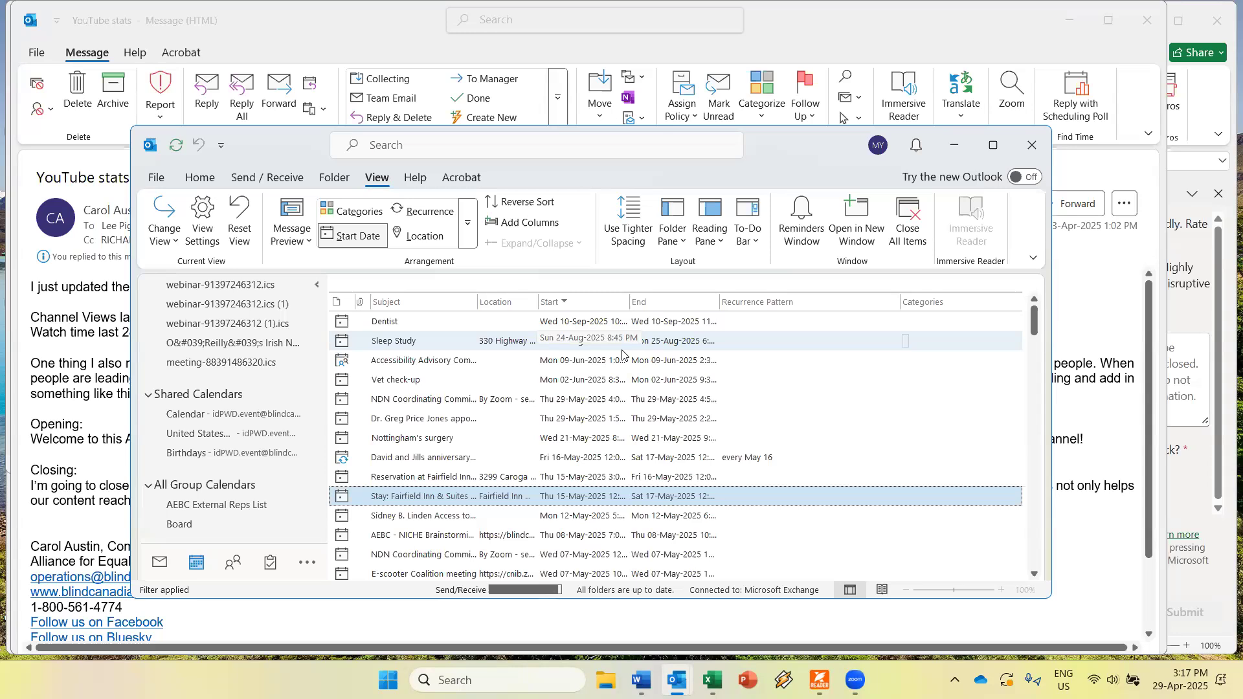
Move down to the next appointment in the filtered calendar list.
{"action": "key", "text": "Down"}
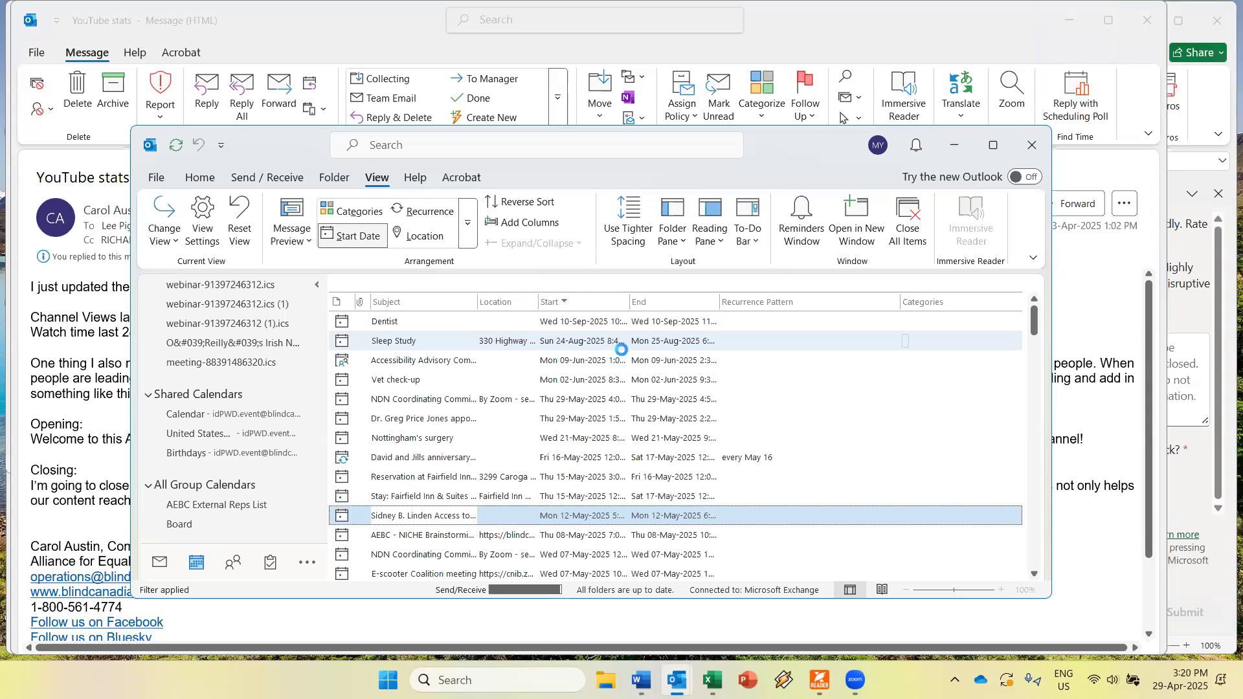
Create a new appointment titled 'dentist' and move to its start date.
{"action": "key", "text": "ctrl+n"}
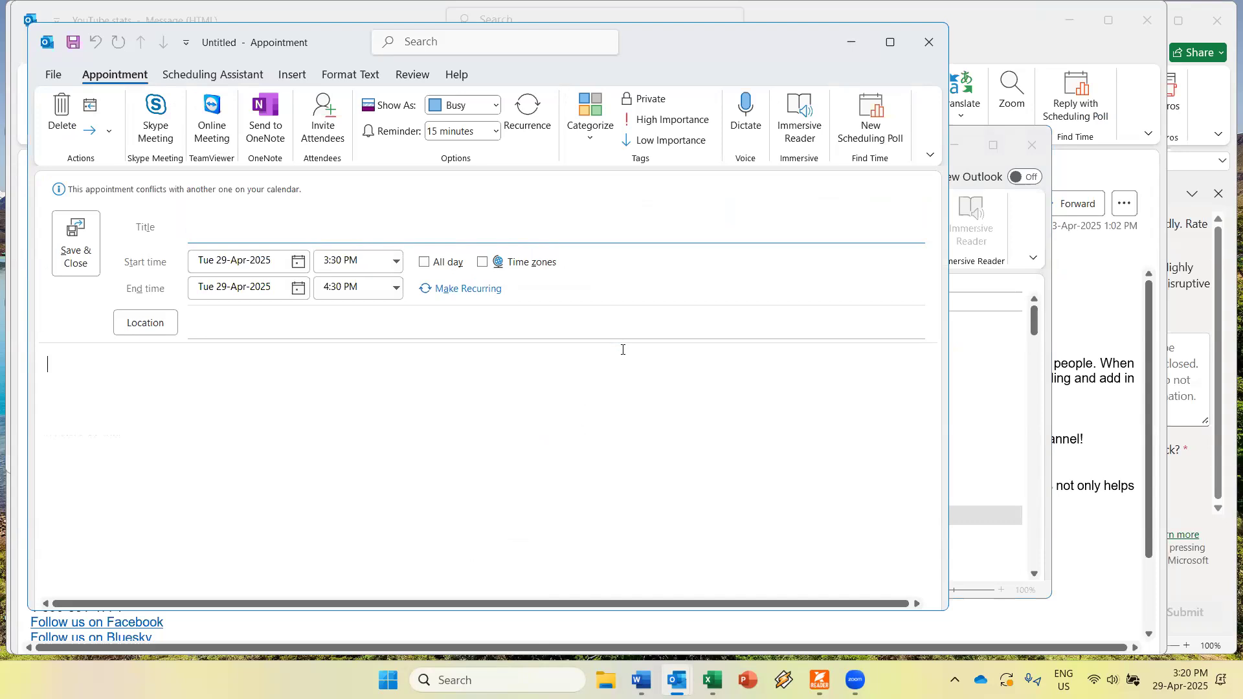
{"action": "type", "text": "dentist"}
{"action": "key", "text": "Tab"}
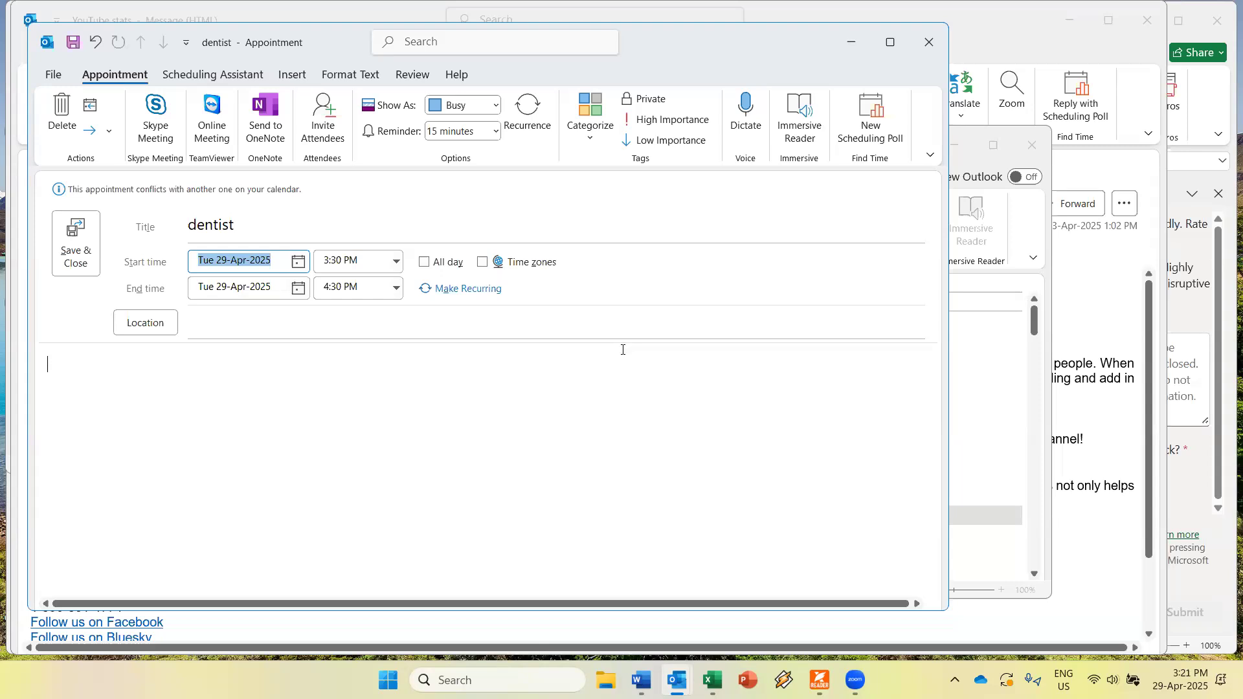
Advance the dentist appointment's start date two days to Wed 30-Apr-2025.
{"action": "key", "text": "Down"}
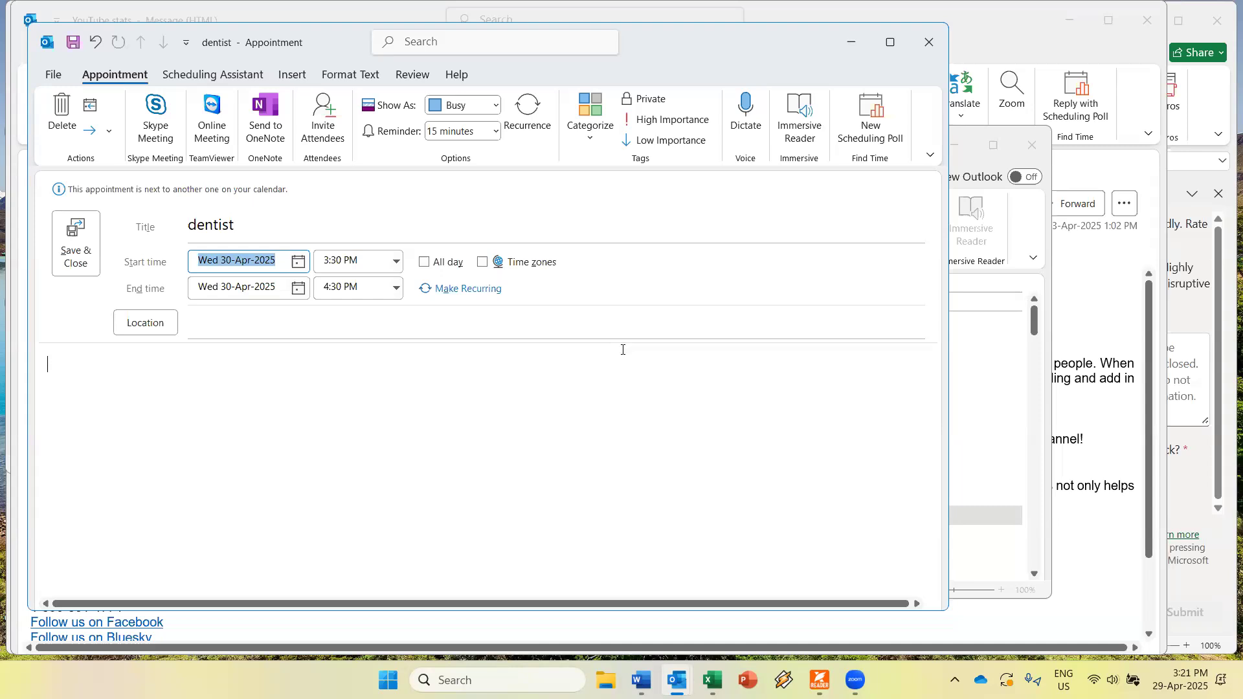
{"action": "key", "text": "Down"}
{"action": "key", "text": "Down"}
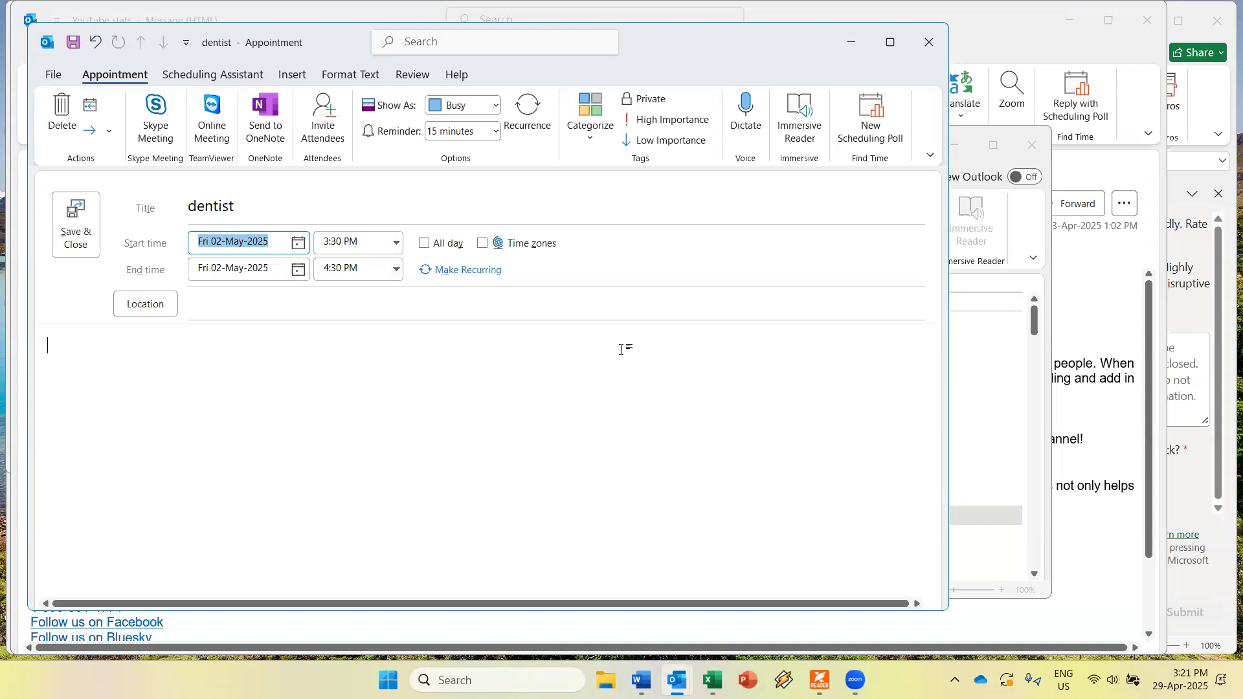
Enter 02/06/25 as the start date, making it Mon 02-Jun-2025.
{"action": "type", "text": "0"}
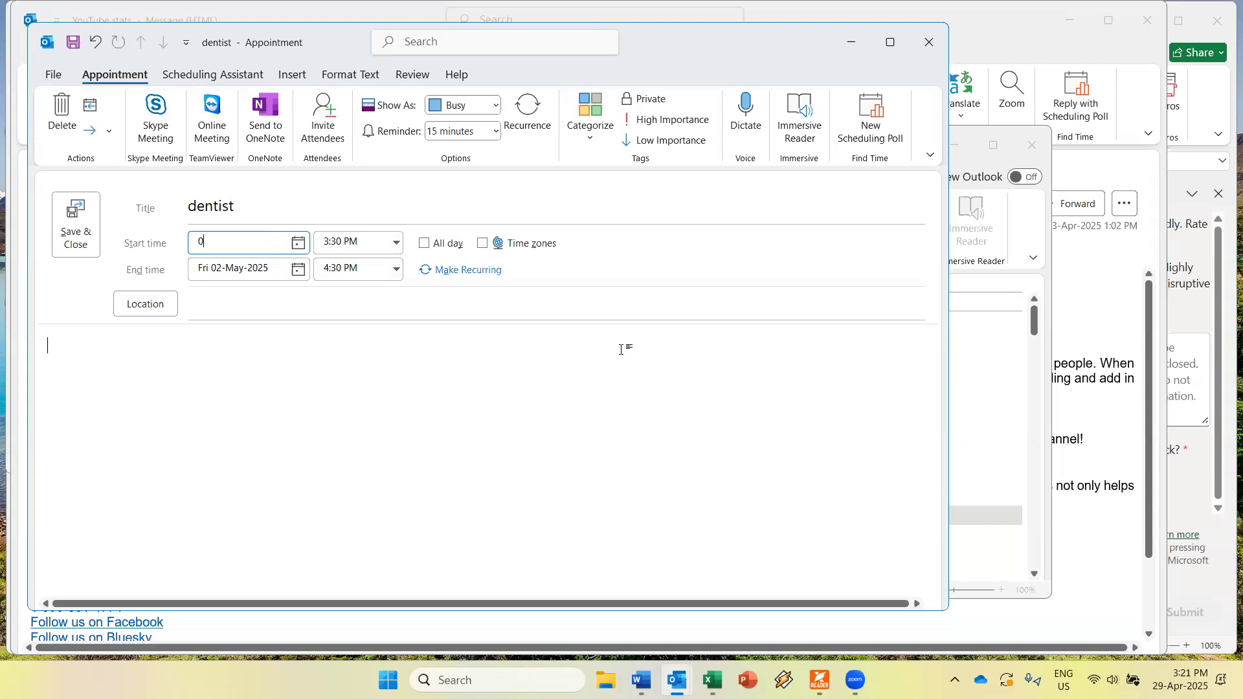
{"action": "type", "text": "2/06/25"}
{"action": "key", "text": "Tab"}
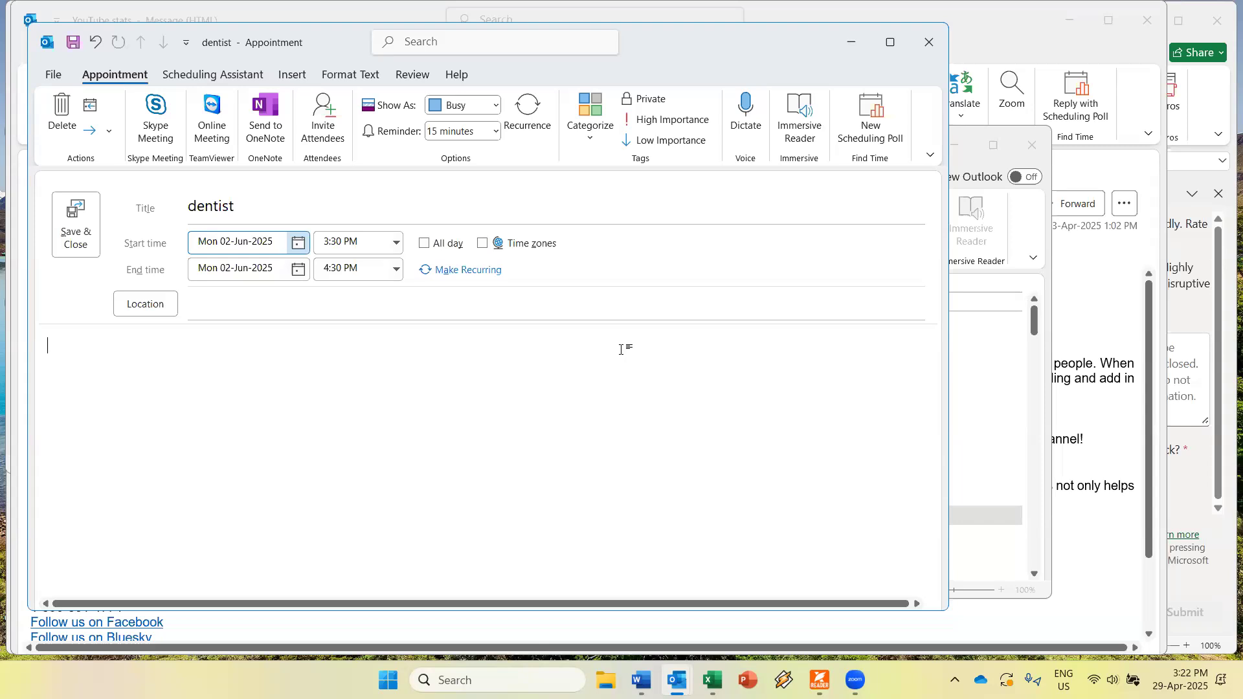
{"action": "key", "text": "Tab"}
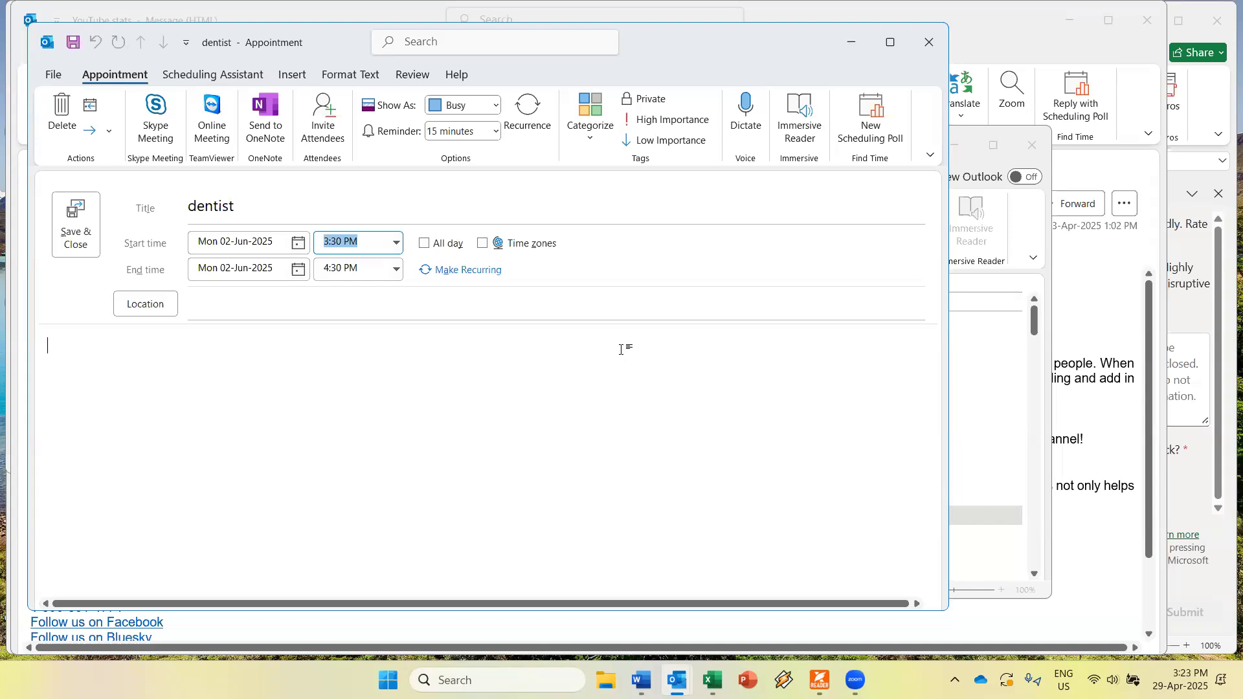
Step the start time back three half-hours to 12:00 PM, ending at 1:00 PM.
{"action": "key", "text": "Up"}
{"action": "key", "text": "Up"}
{"action": "key", "text": "Up"}
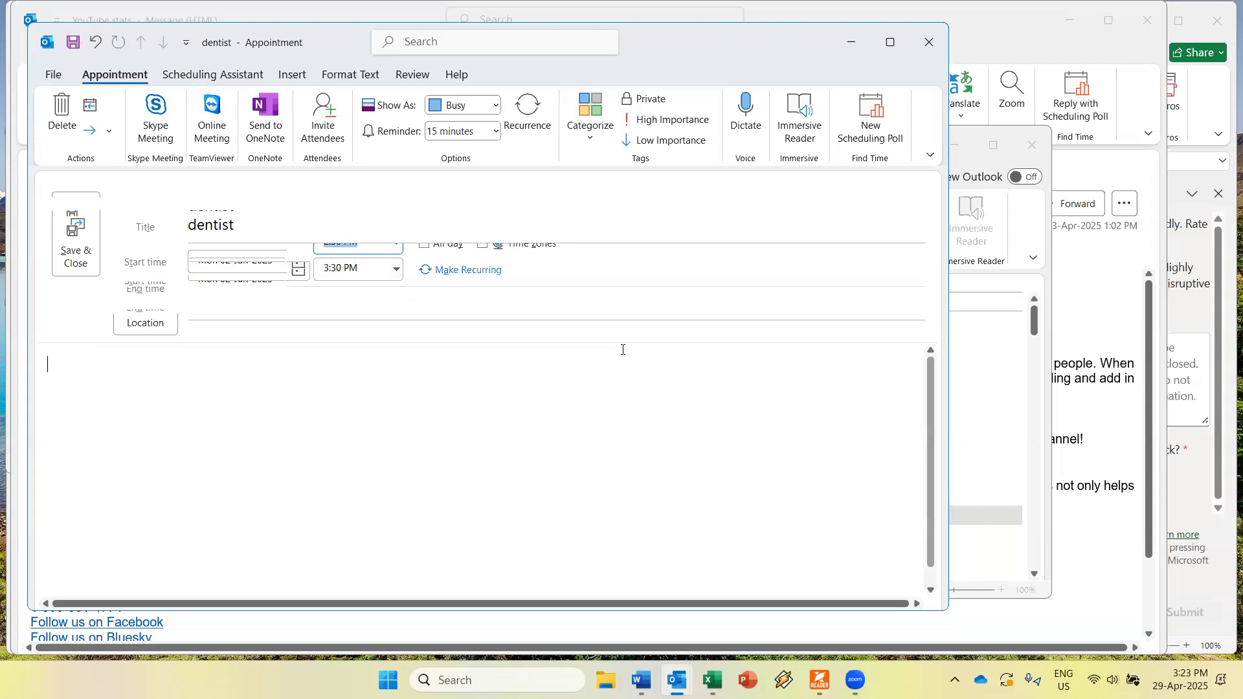
{"action": "key", "text": "Up"}
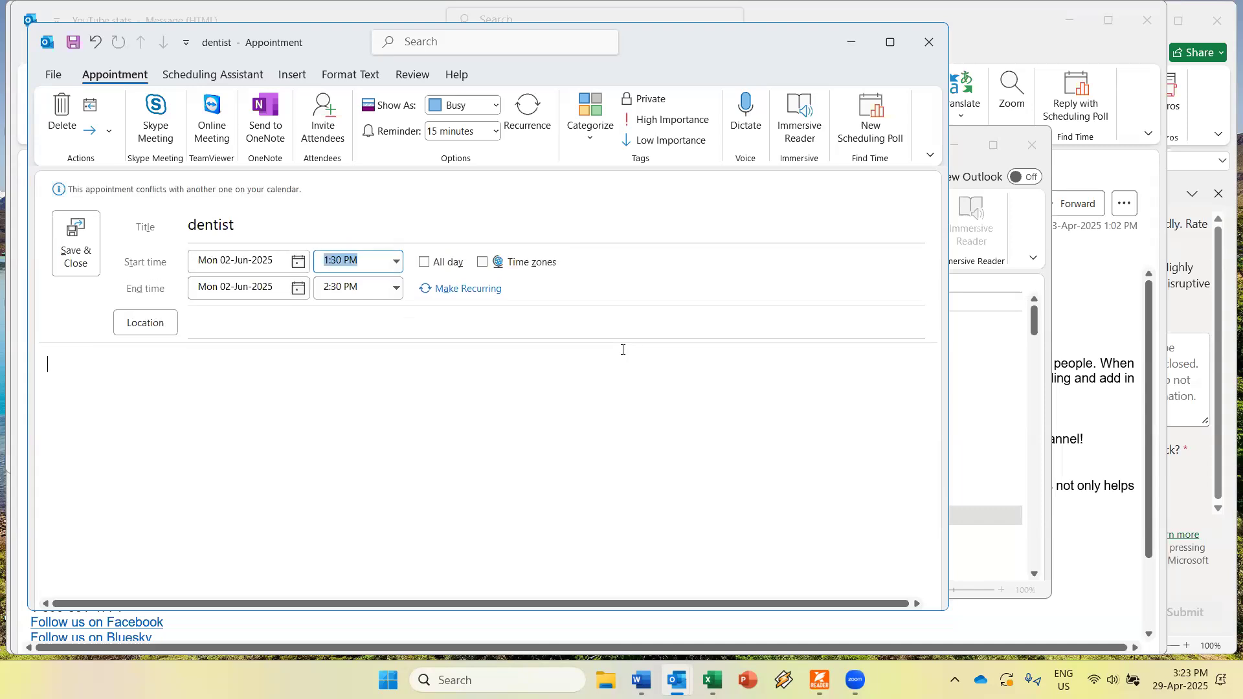
{"action": "key", "text": "Up"}
{"action": "key", "text": "Up"}
{"action": "key", "text": "Tab"}
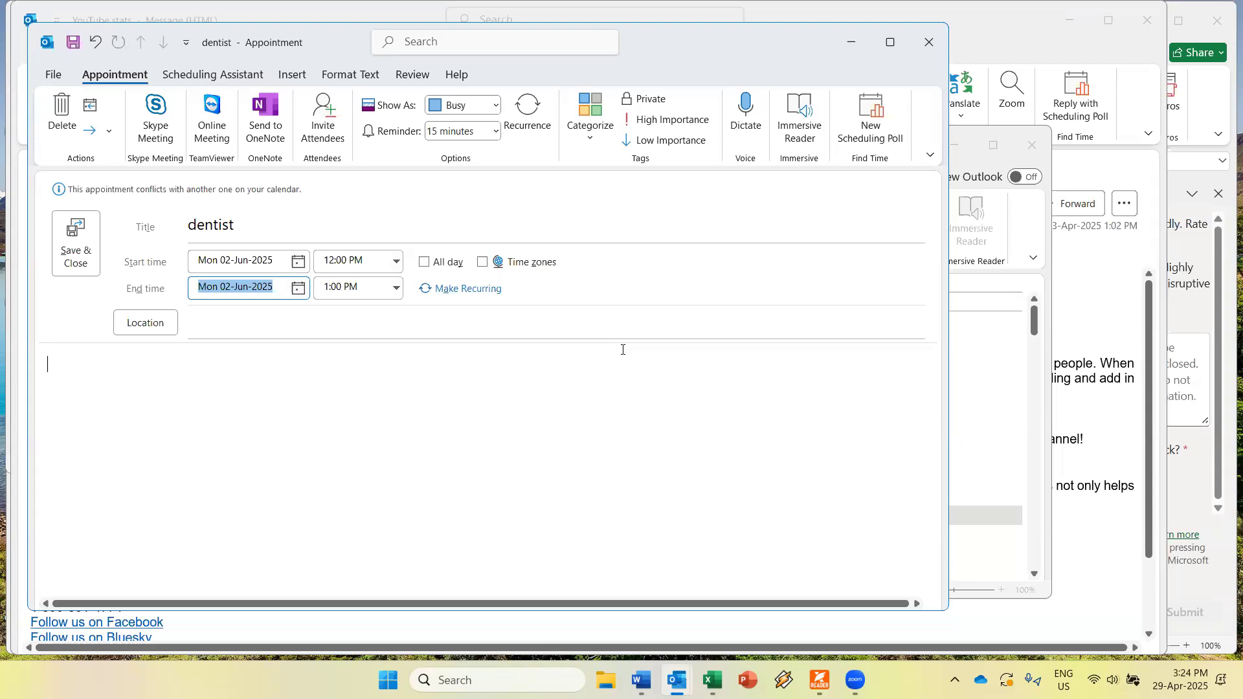
Change the start time to 12:15 PM, shifting the end to 1:15 PM.
{"action": "key", "text": "shift+Tab"}
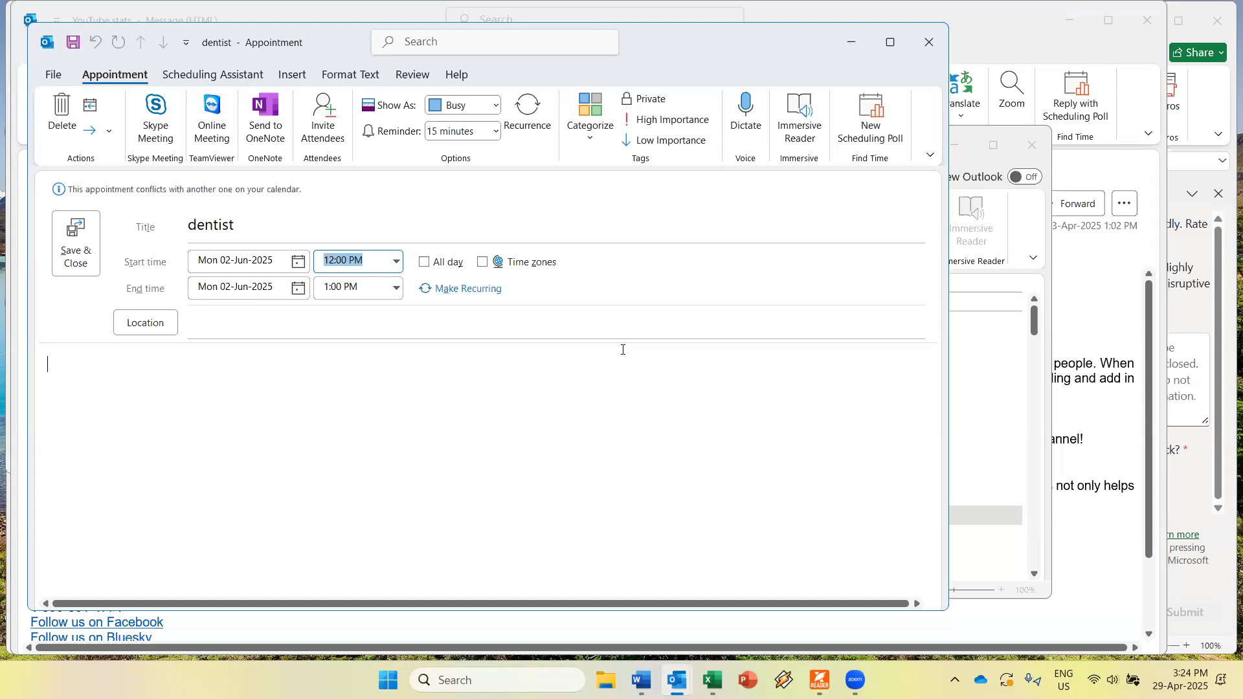
{"action": "key", "text": "End"}
{"action": "key", "text": "Left"}
{"action": "key", "text": "Left"}
{"action": "key", "text": "Right"}
{"action": "key", "text": "BackSpace"}
{"action": "key", "text": "BackSpace"}
{"action": "type", "text": "15"}
{"action": "key", "text": "Return"}
Confirm the 1:15 PM end time and move past the end fields and All day setting.
{"action": "key", "text": "Tab"}
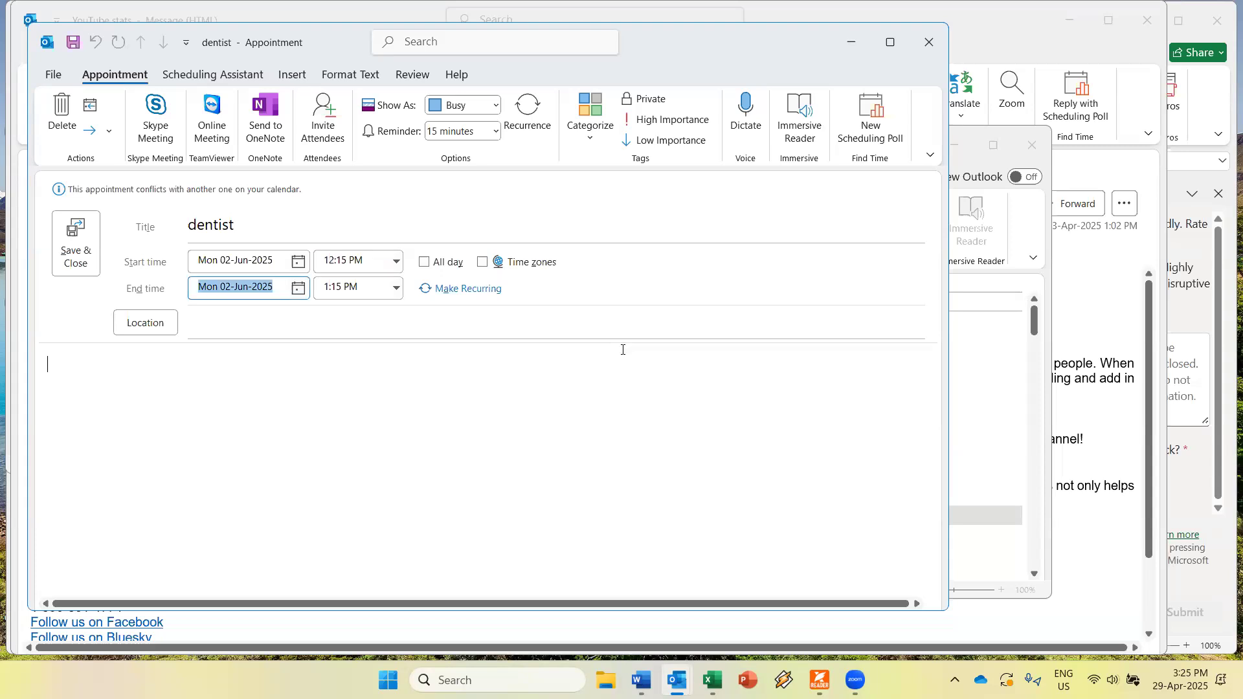
{"action": "key", "text": "Tab"}
{"action": "key", "text": "Tab"}
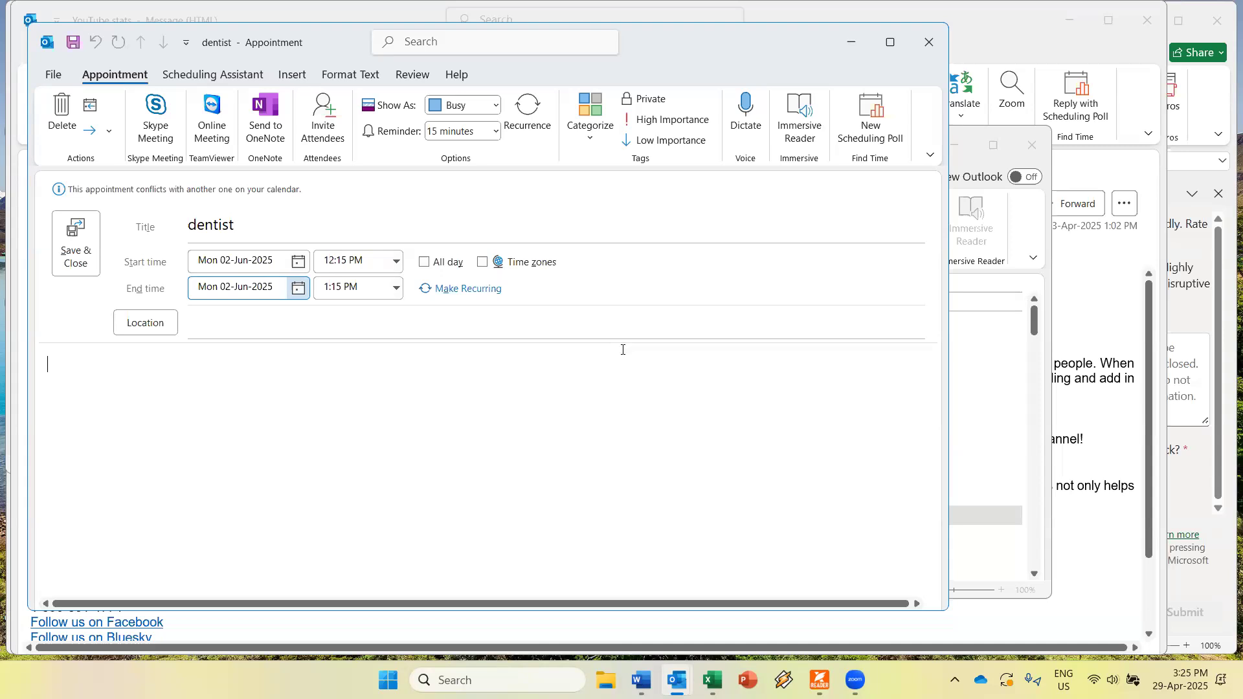
{"action": "key", "text": "Tab"}
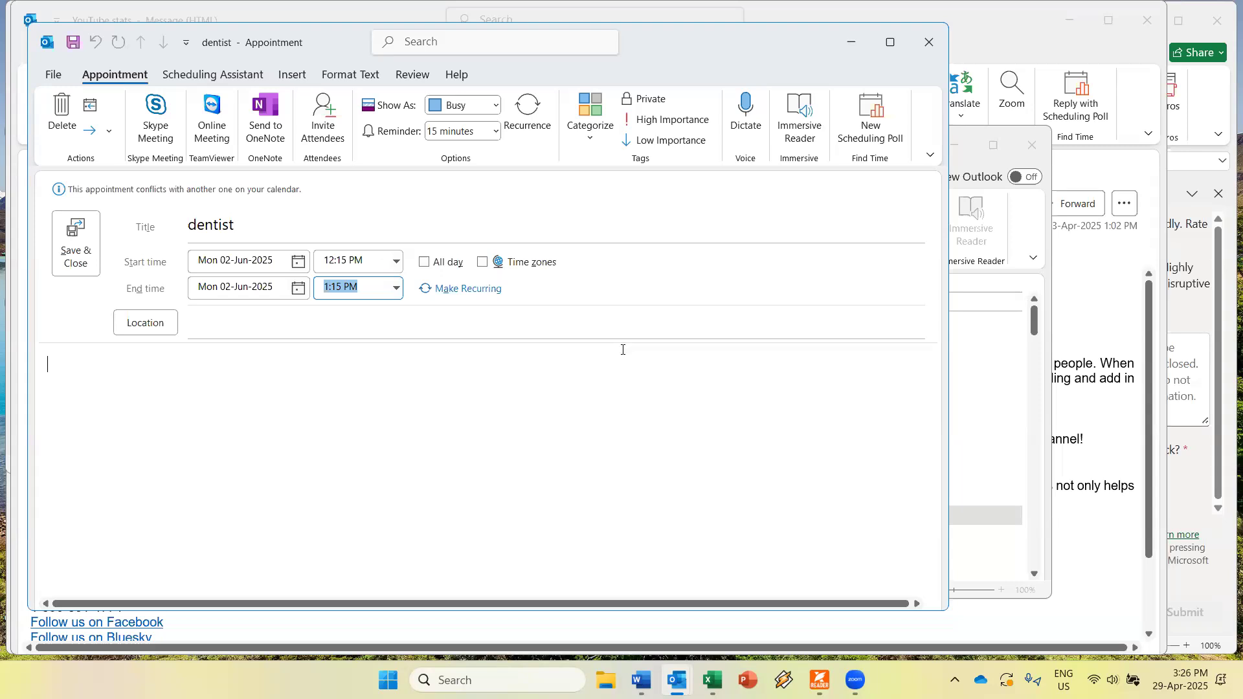
{"action": "key", "text": "Tab"}
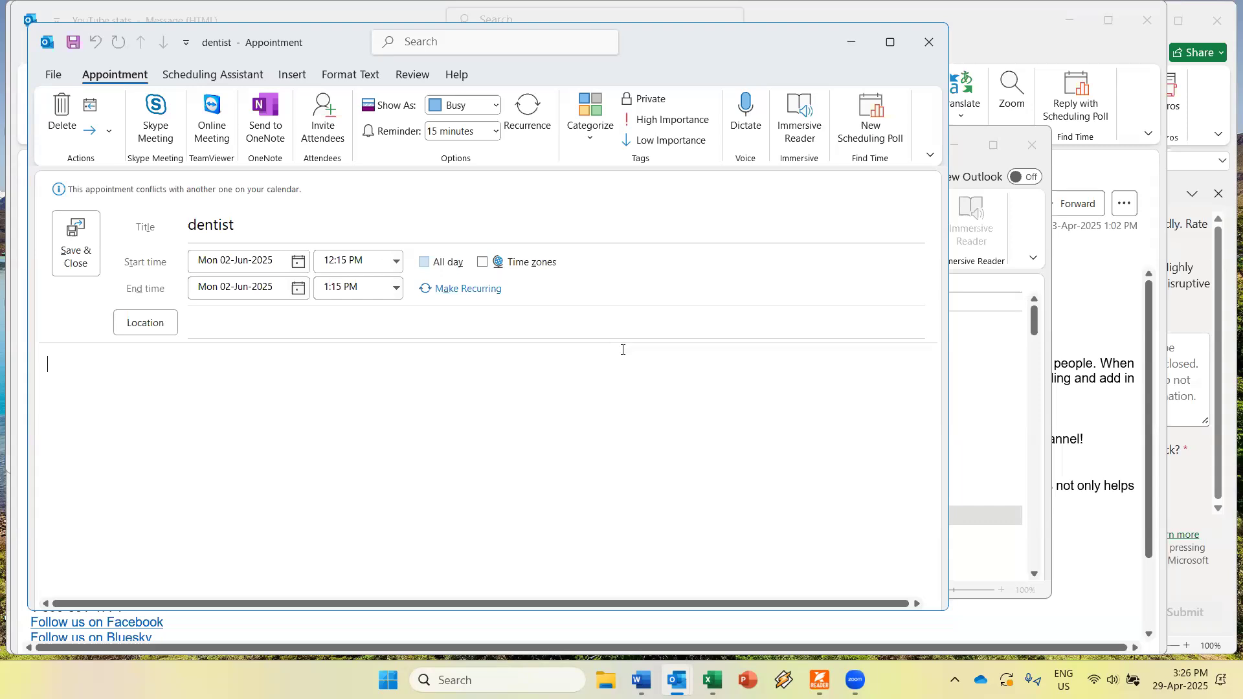
{"action": "key", "text": "Tab"}
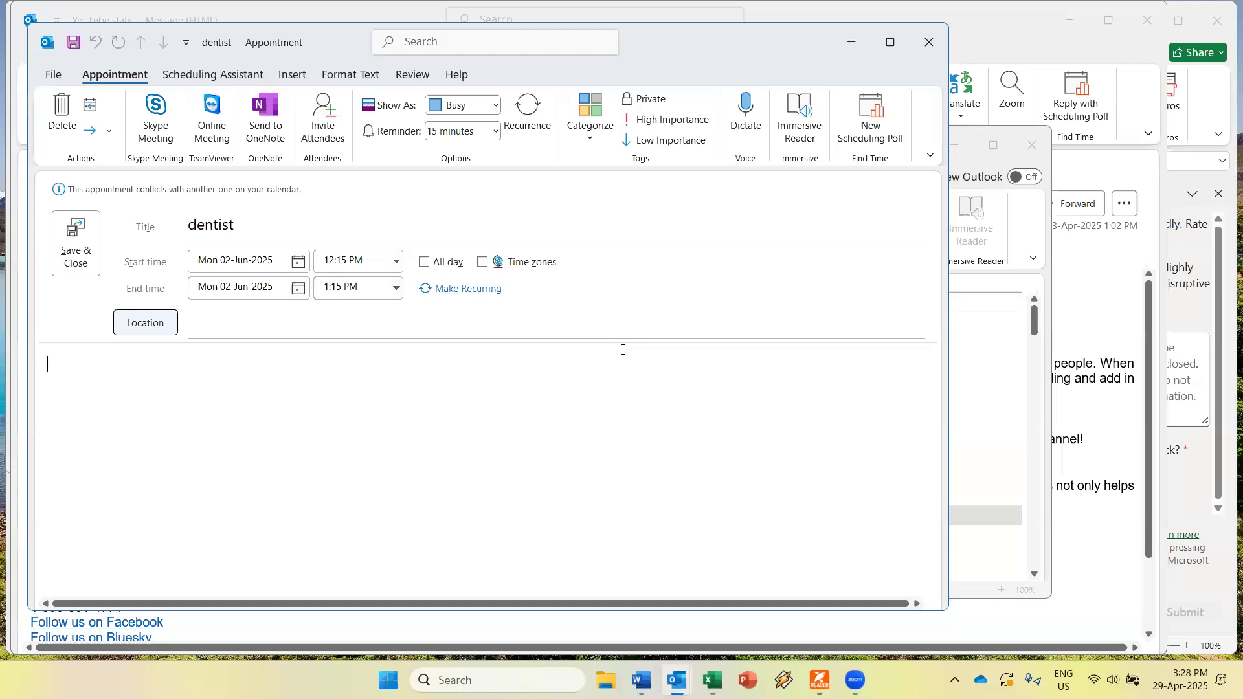
{"action": "key", "text": "Tab"}
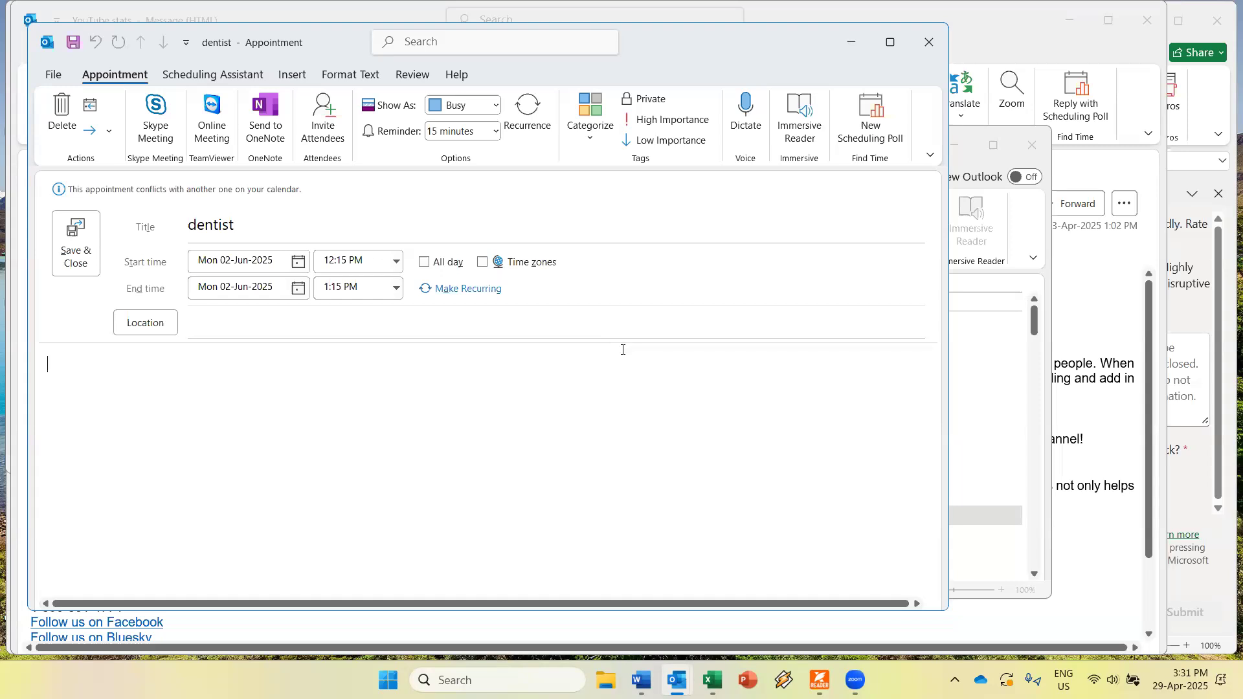
{"action": "key", "text": "alt"}
{"action": "key", "text": "h"}
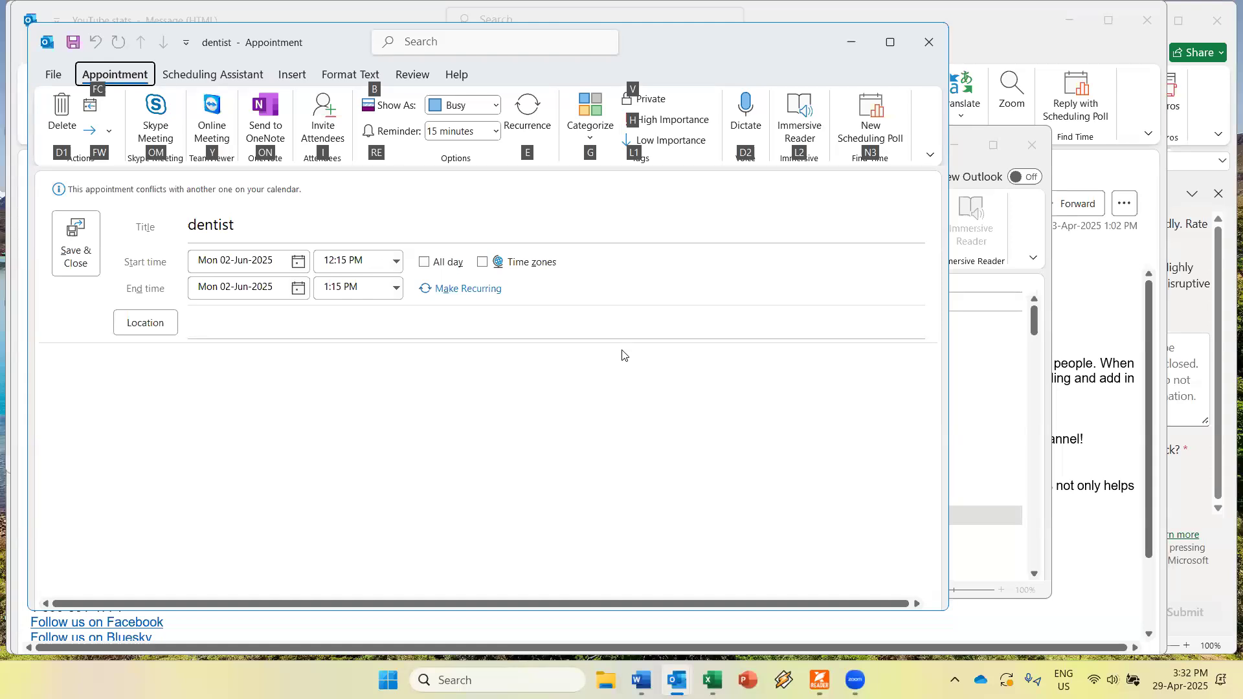
{"action": "key", "text": "Down"}
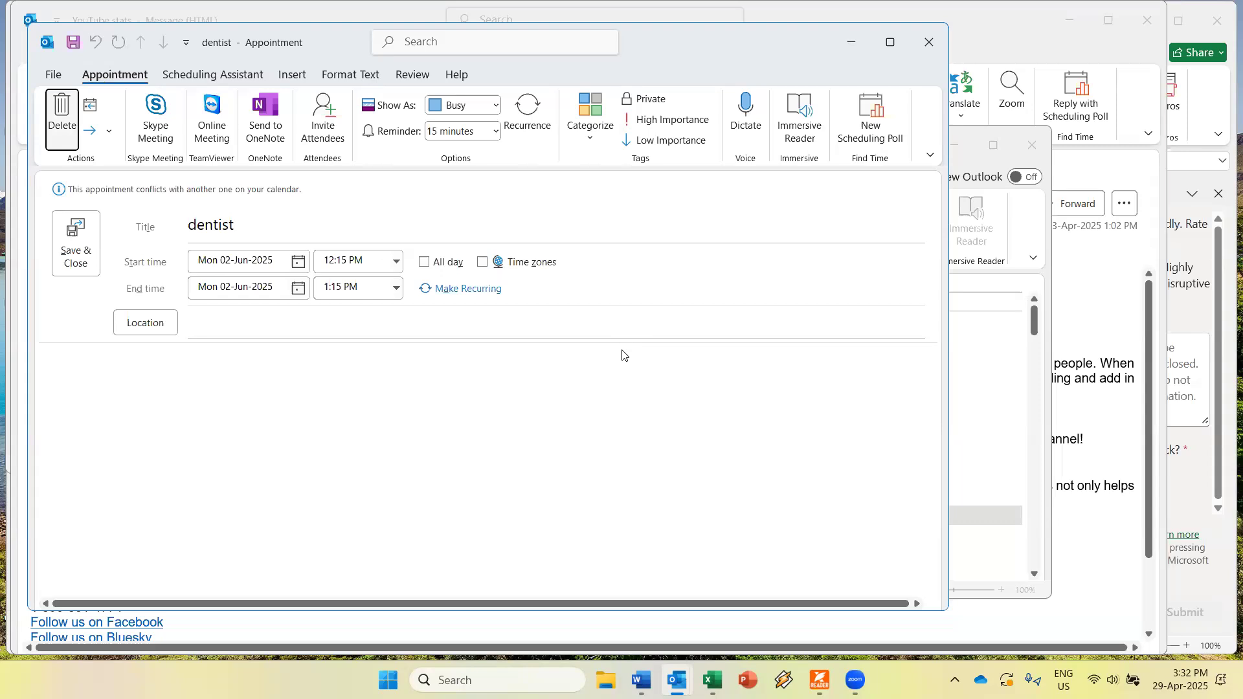
{"action": "key", "text": "Tab"}
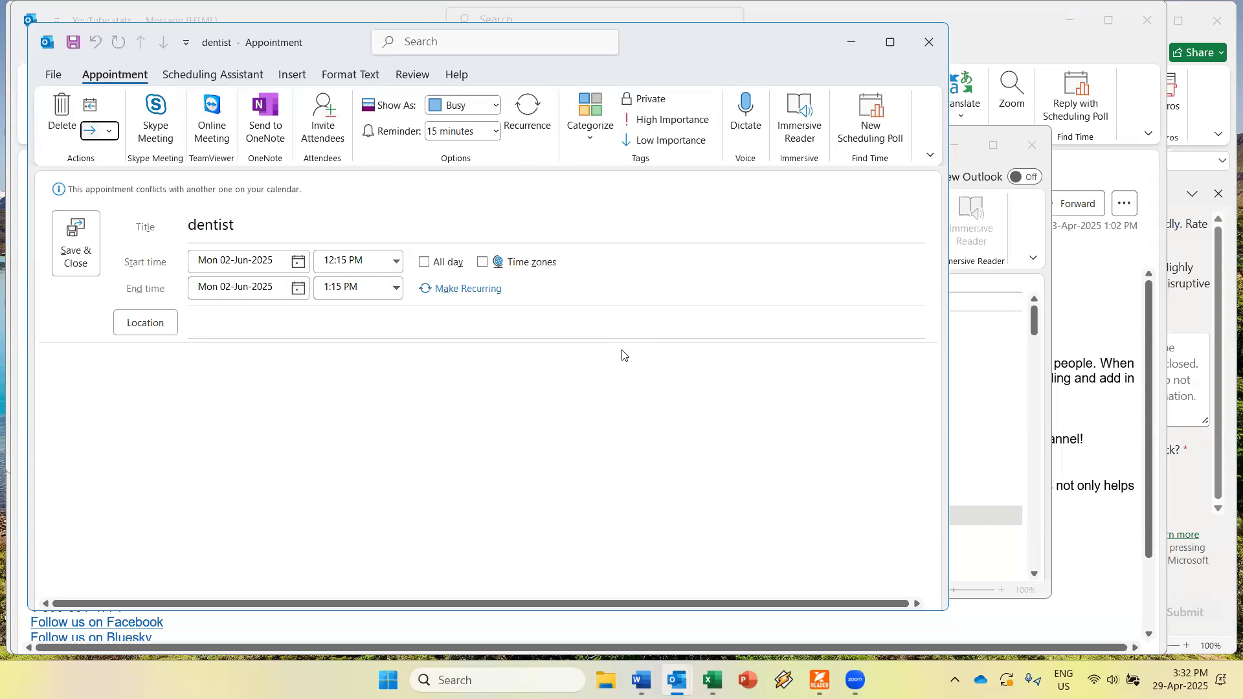
{"action": "key", "text": "Tab"}
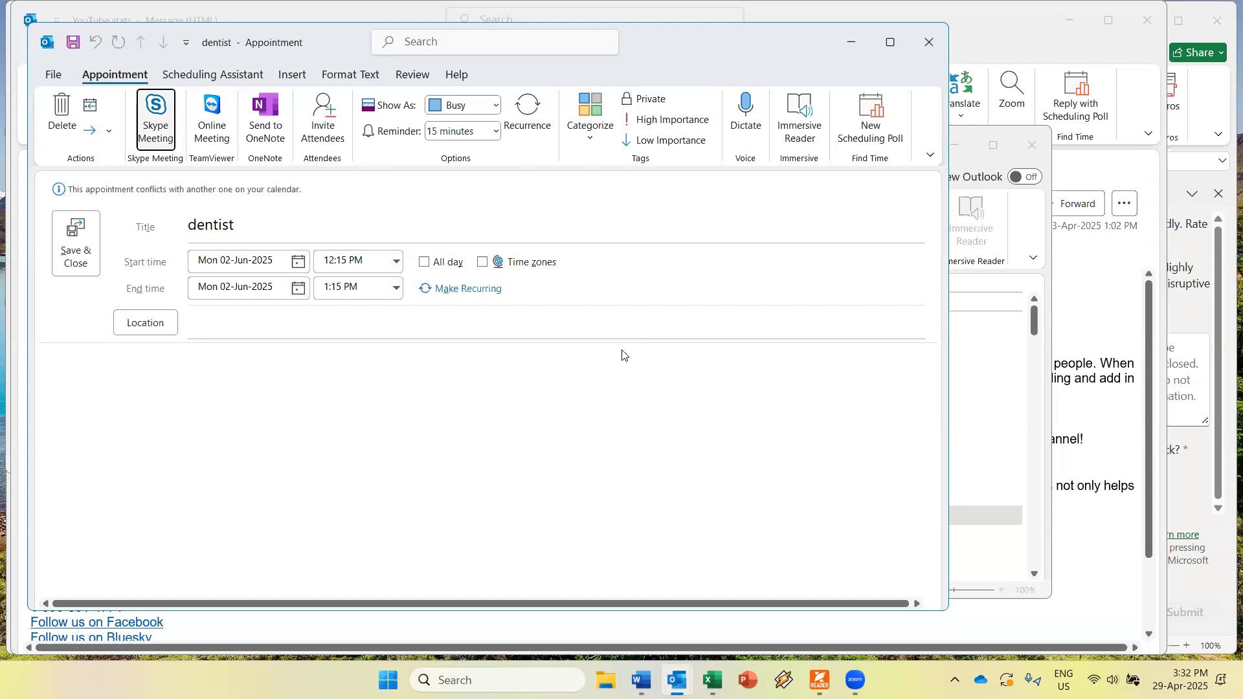
{"action": "key", "text": "Tab"}
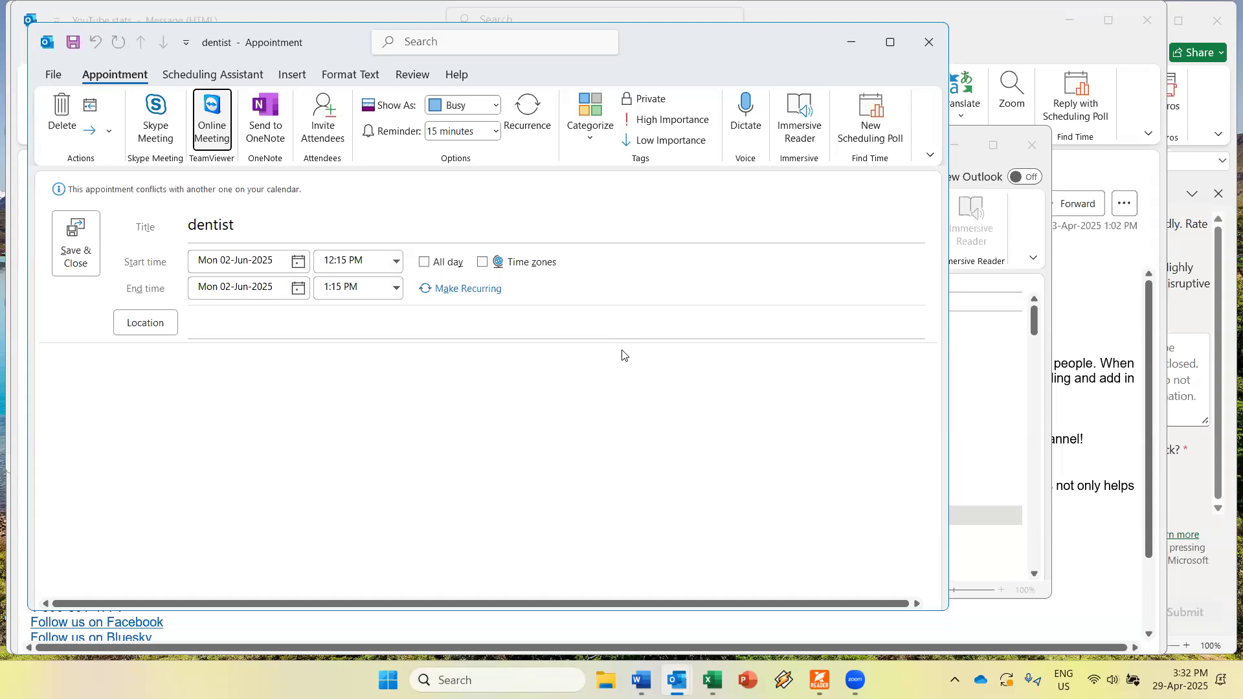
{"action": "key", "text": "Tab"}
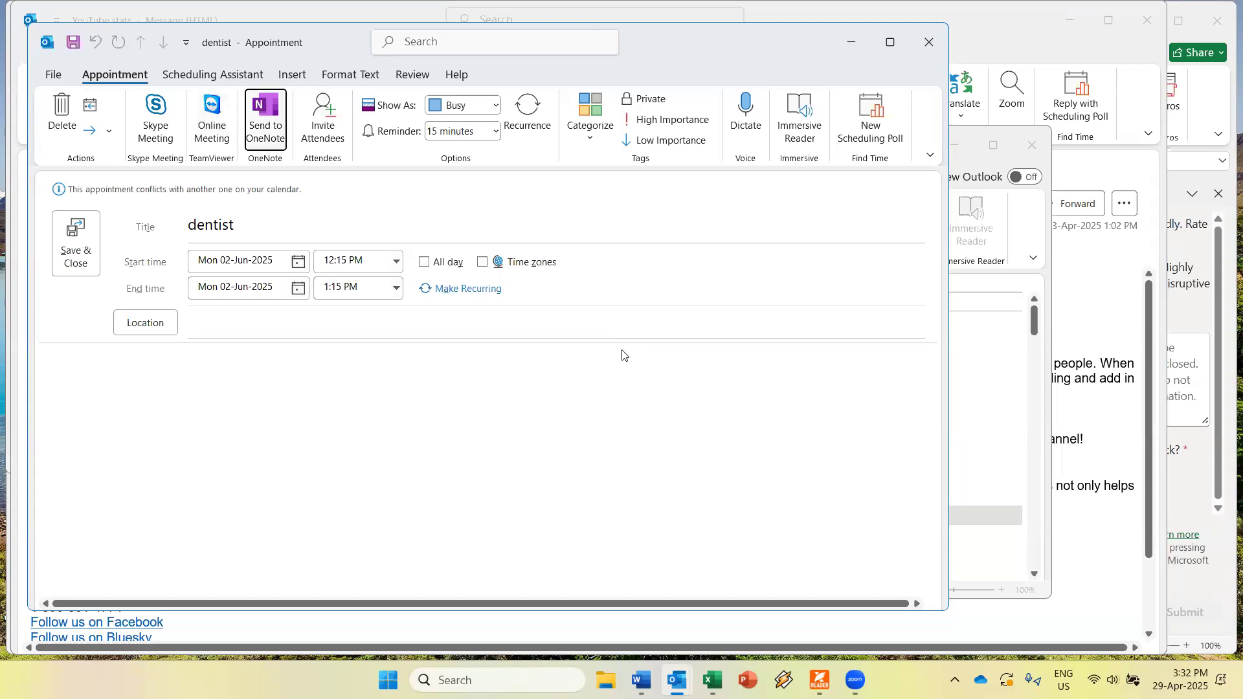
{"action": "key", "text": "Tab"}
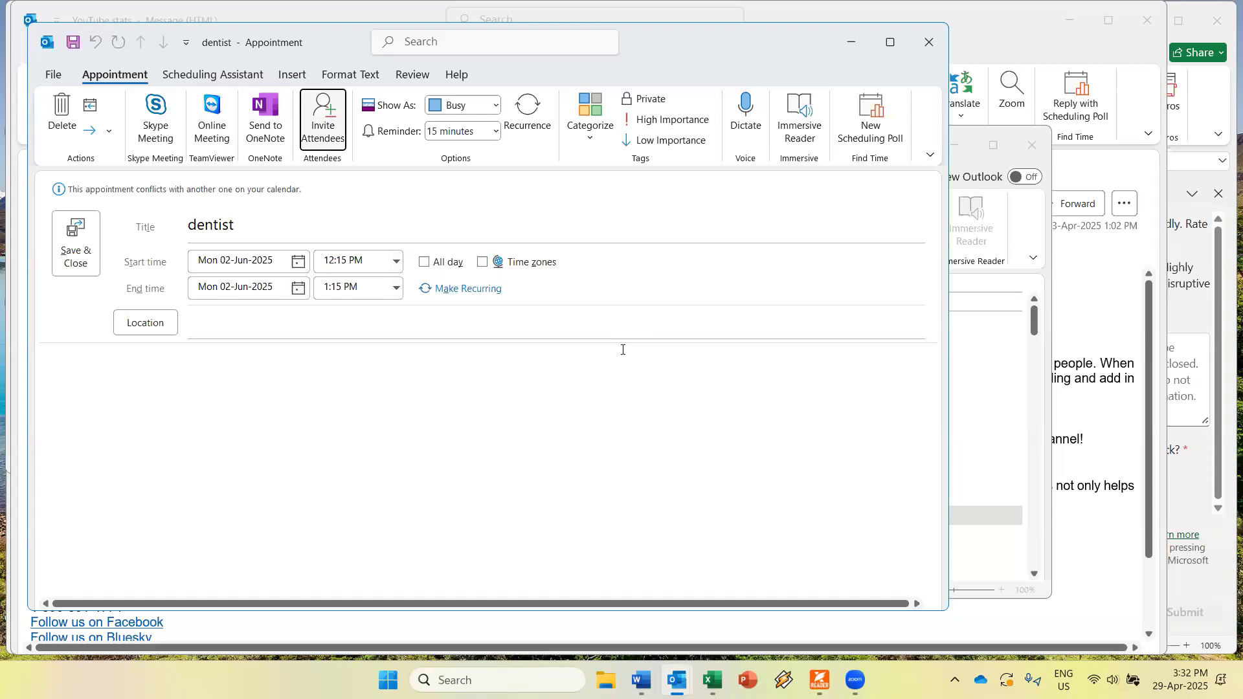
Invite attendees to the dentist appointment and add the contact's AEBC entry as a required attendee.
{"action": "key", "text": "Return"}
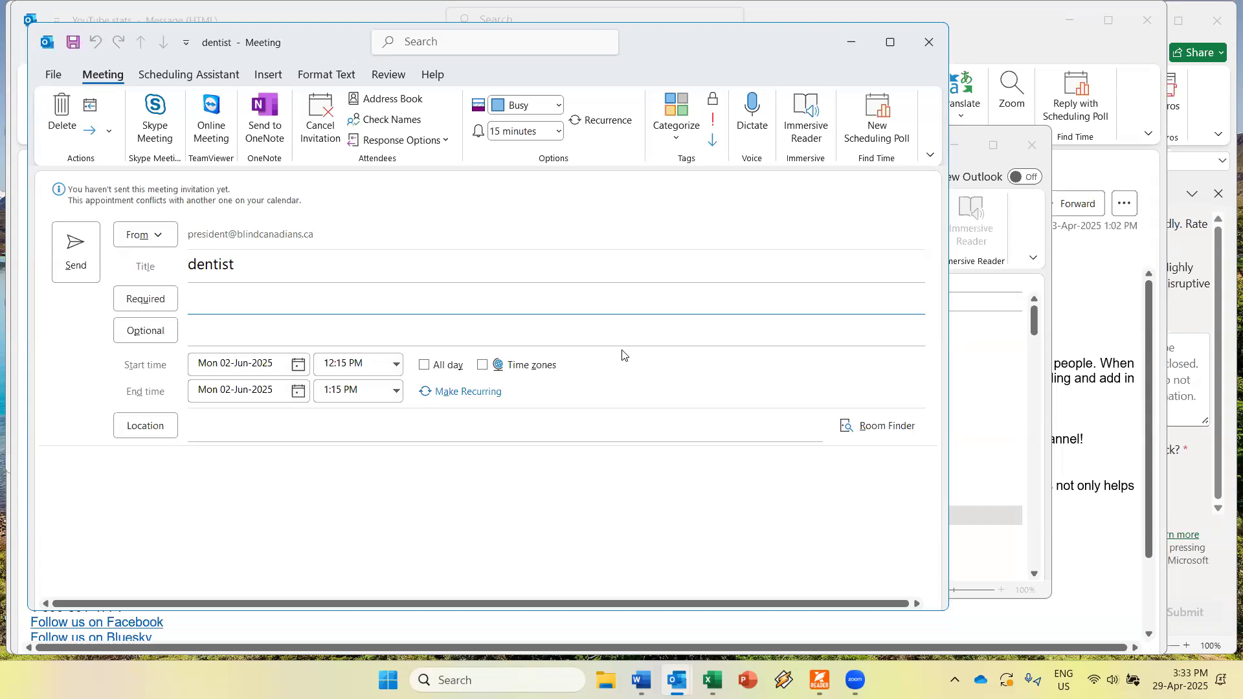
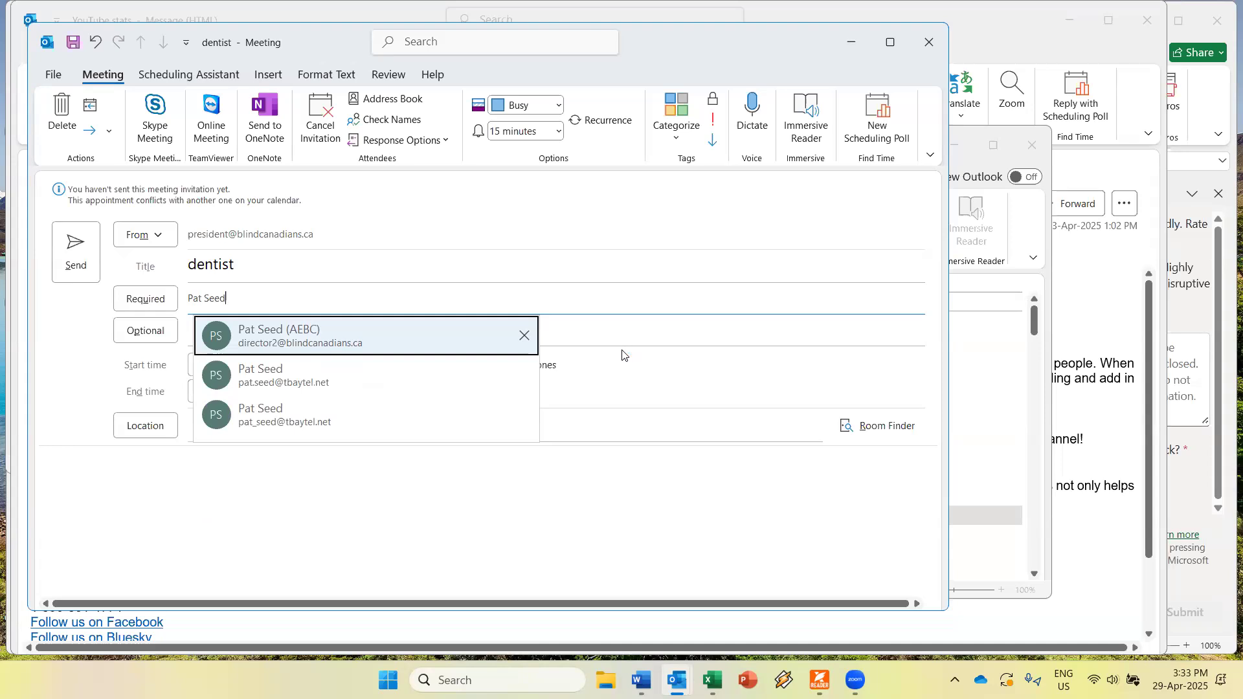
{"action": "key", "text": "Return"}
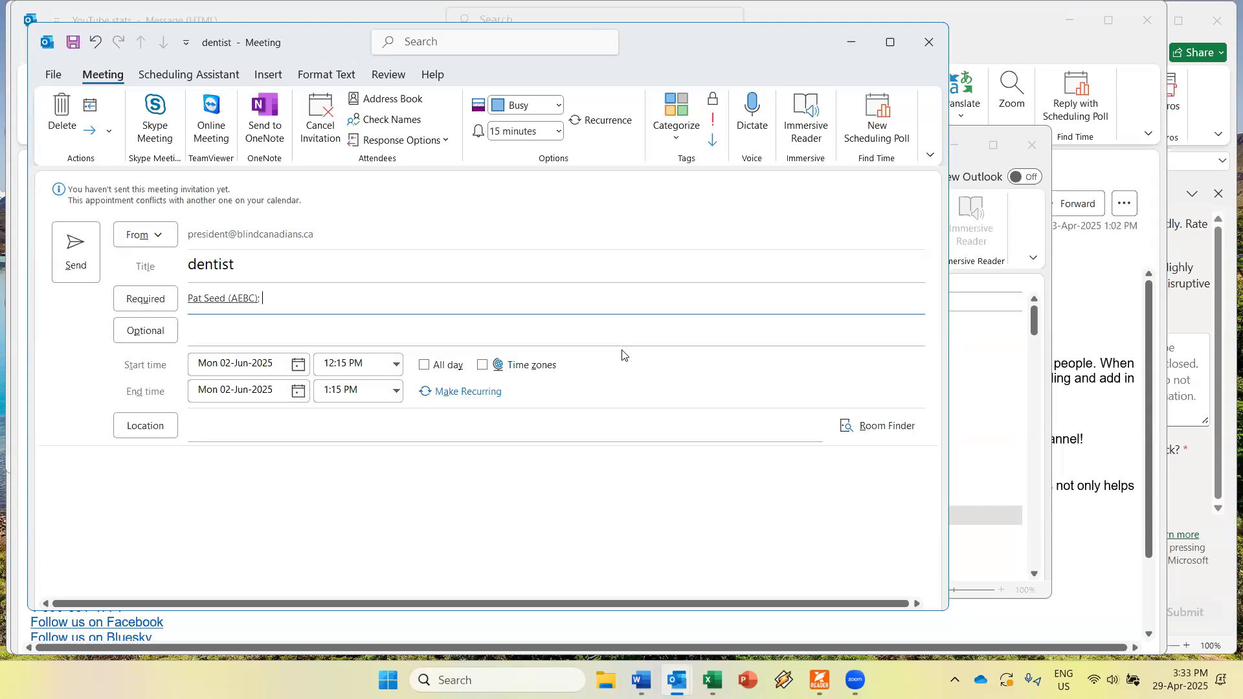
Move keyboard focus from the attendee fields through the Meeting ribbon to the 15-minute Reminder box.
{"action": "key", "text": "Tab"}
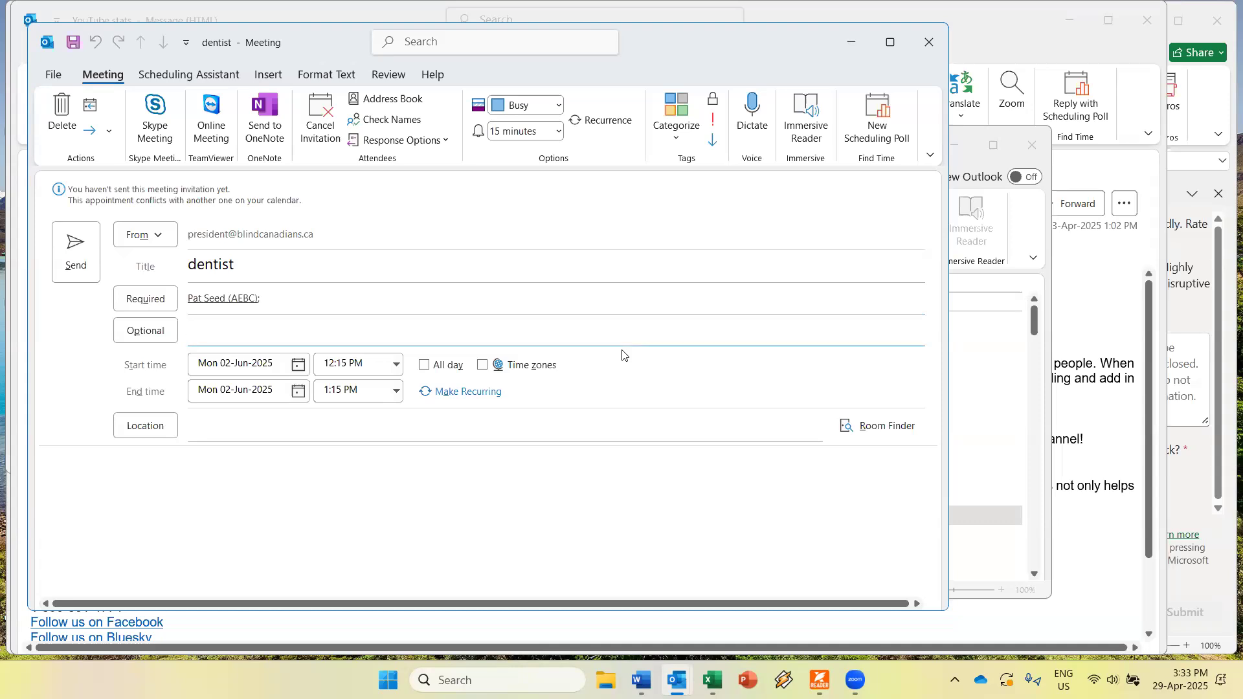
{"action": "key", "text": "Tab"}
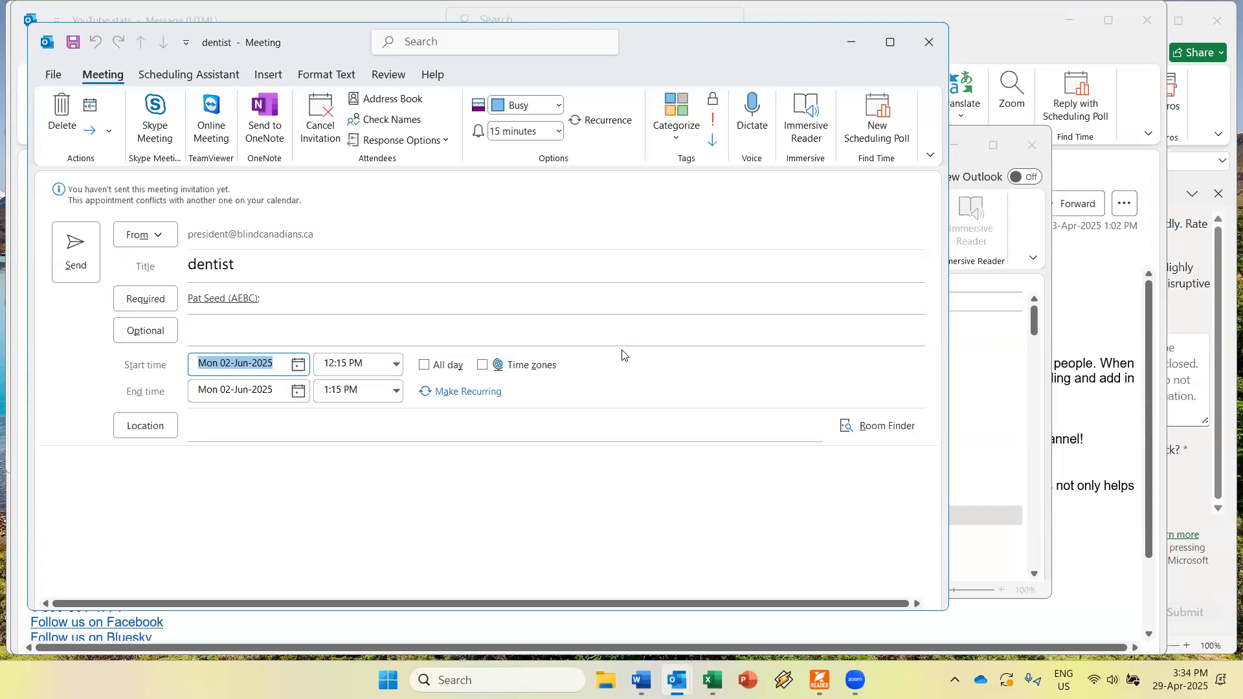
{"action": "key", "text": "alt"}
{"action": "key", "text": "h"}
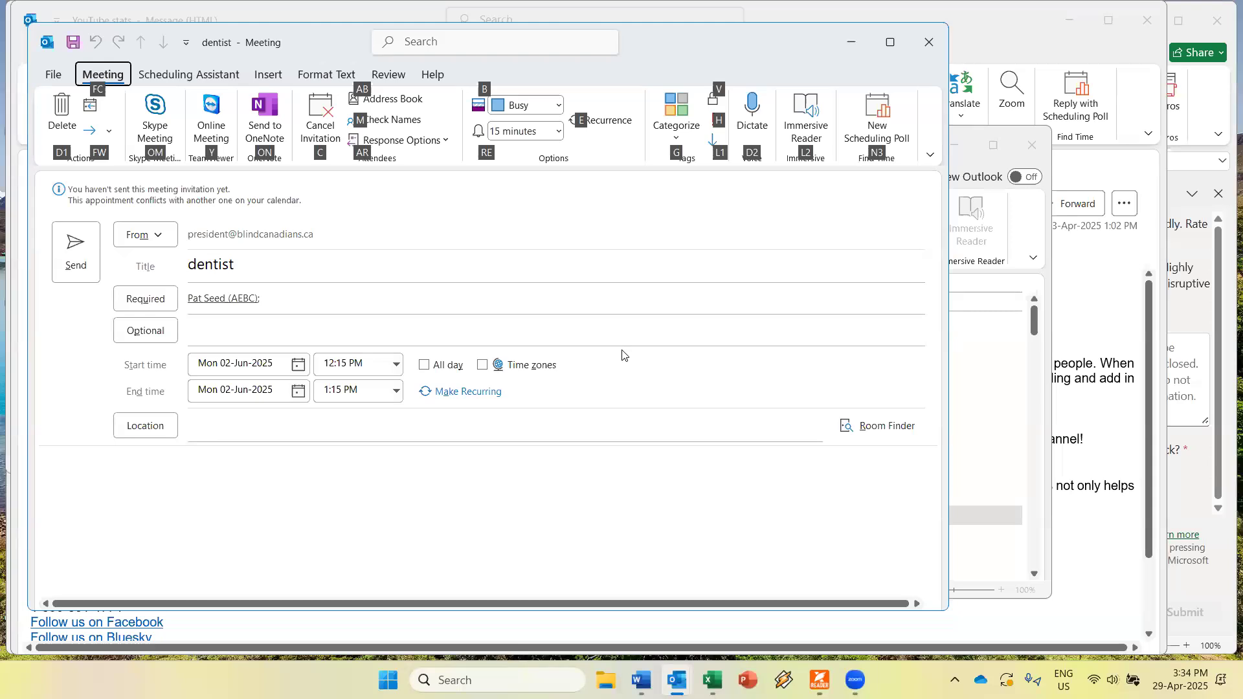
{"action": "key", "text": "Tab"}
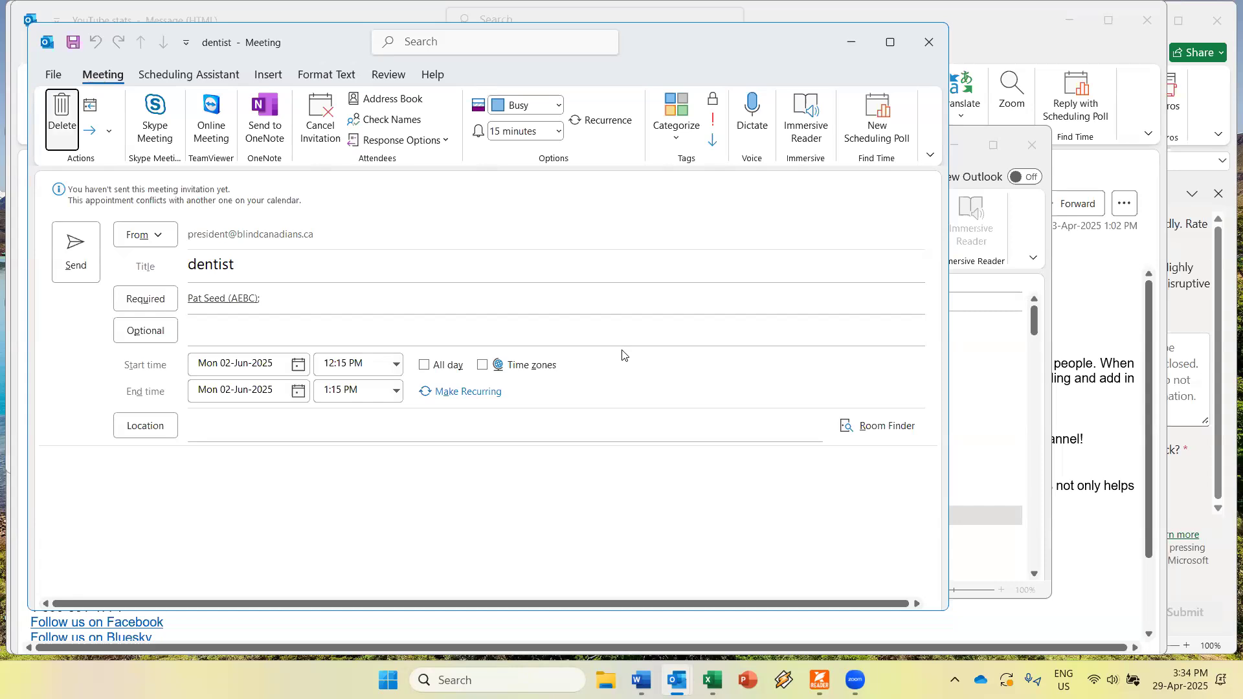
{"action": "key", "text": "Tab"}
{"action": "key", "text": "Tab"}
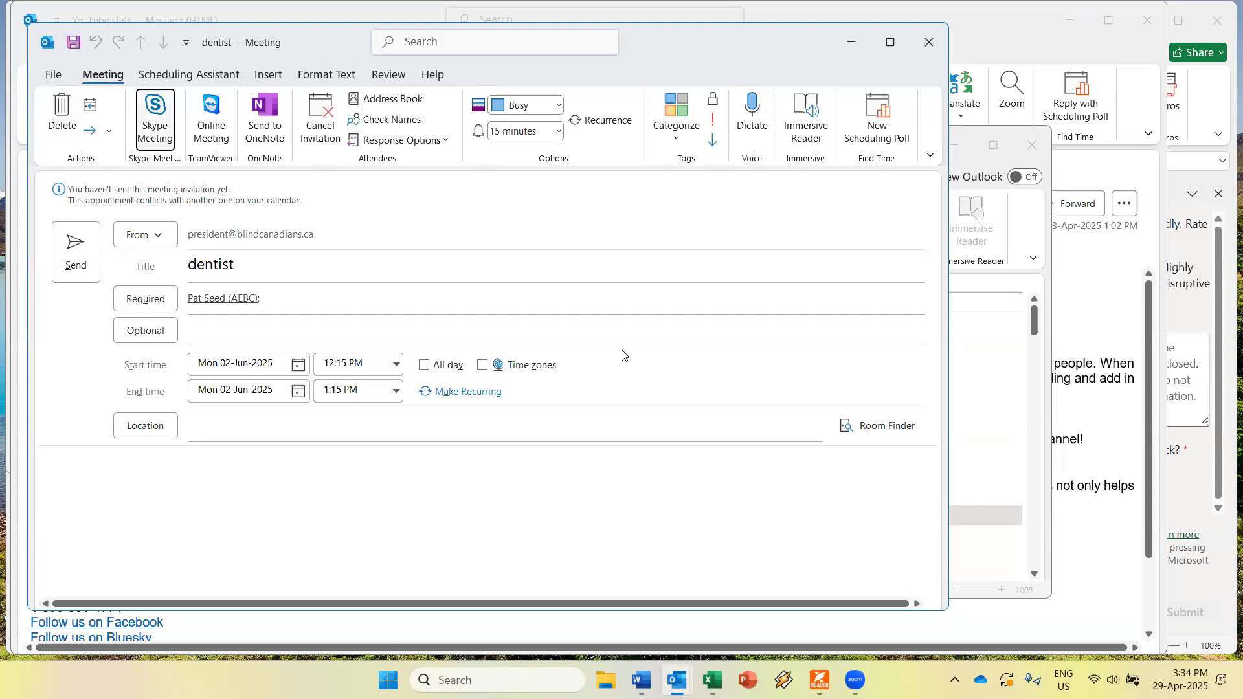
{"action": "key", "text": "Tab"}
{"action": "key", "text": "Tab"}
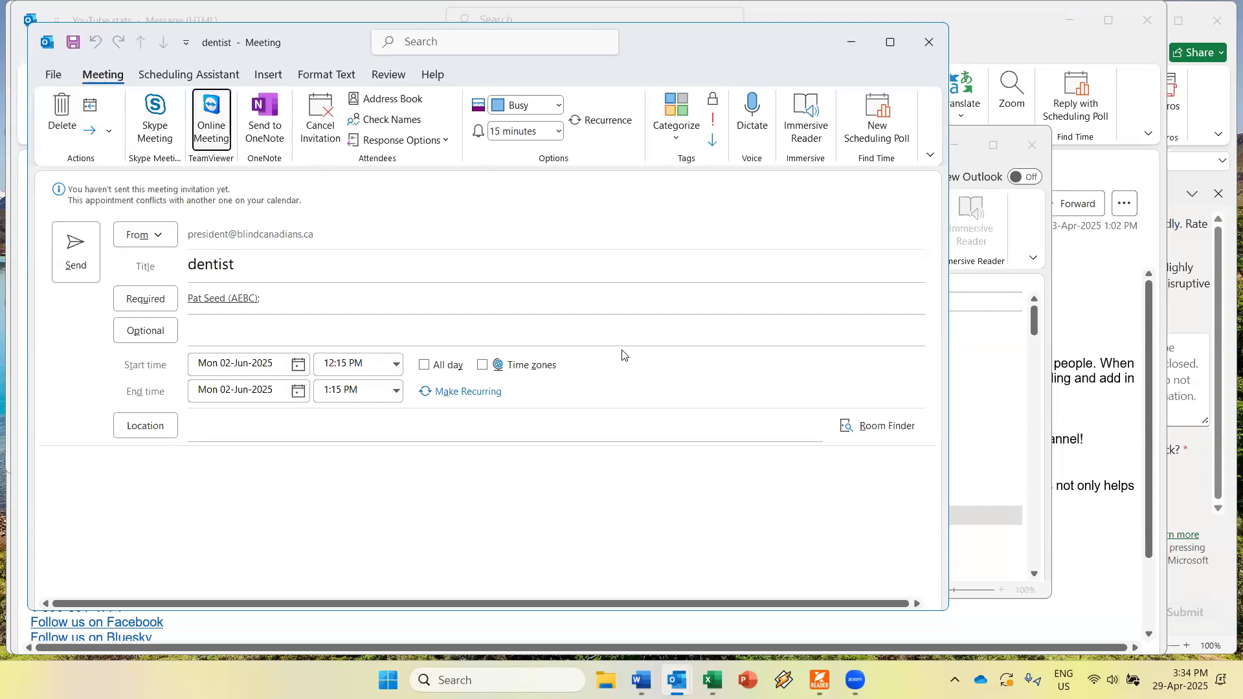
{"action": "key", "text": "Tab"}
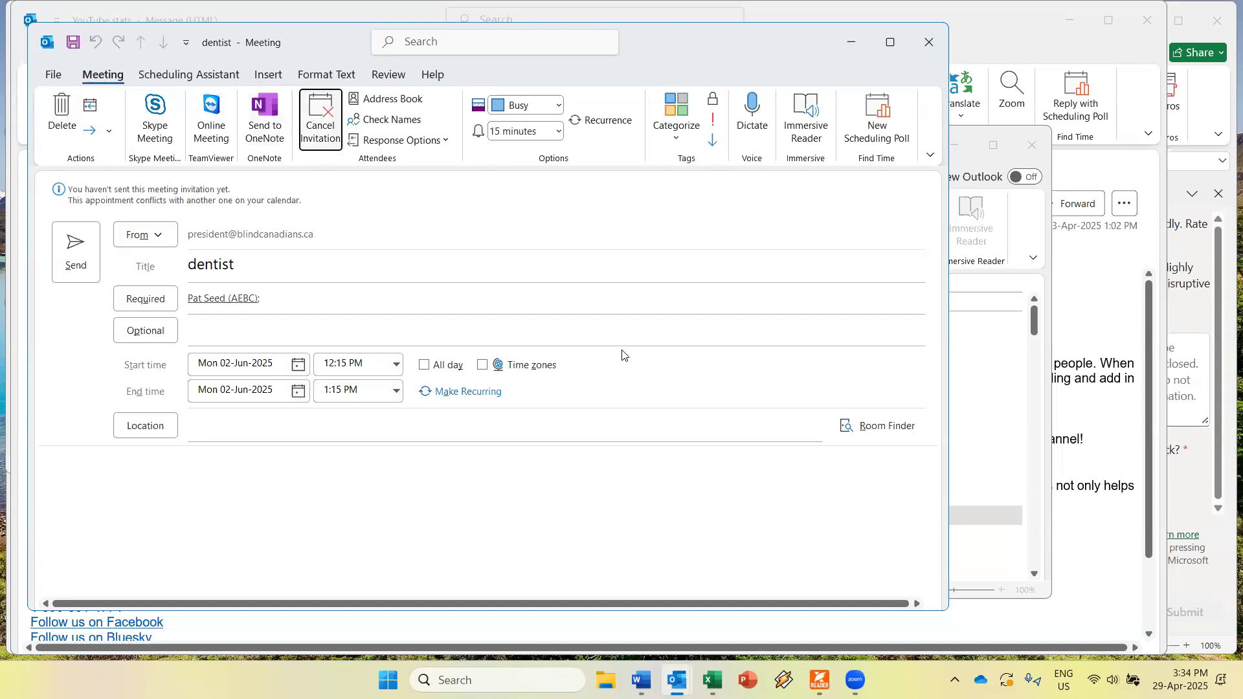
{"action": "key", "text": "Tab"}
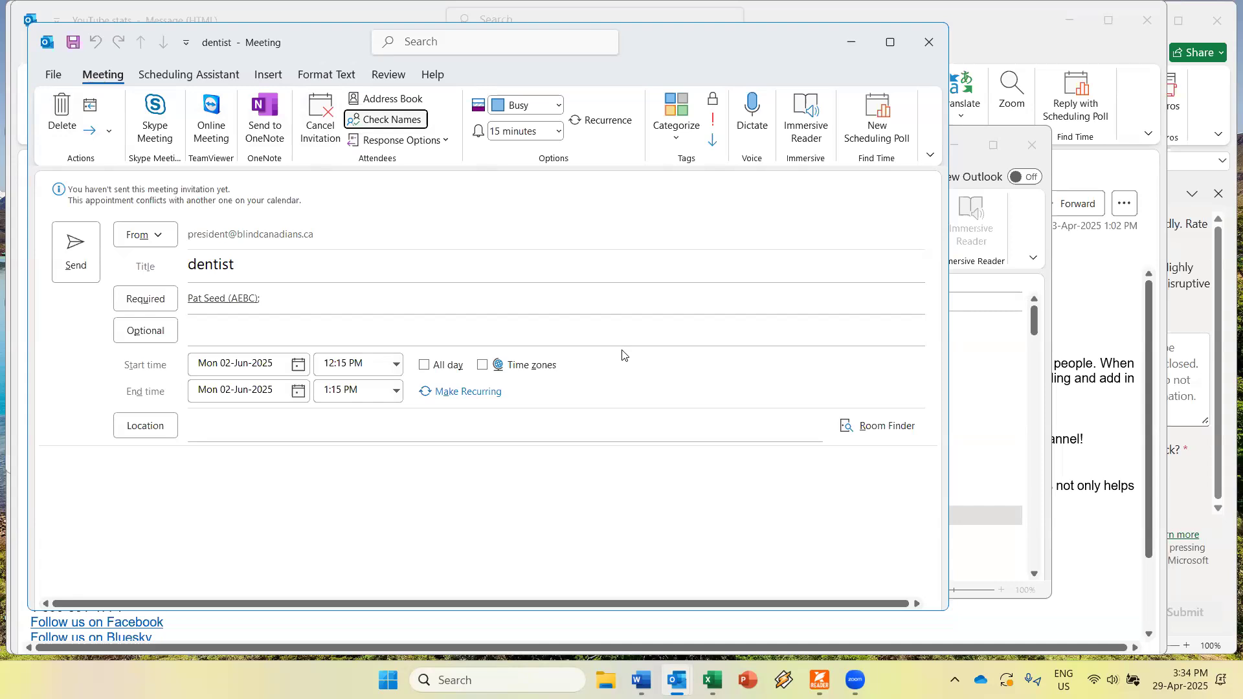
{"action": "key", "text": "Tab"}
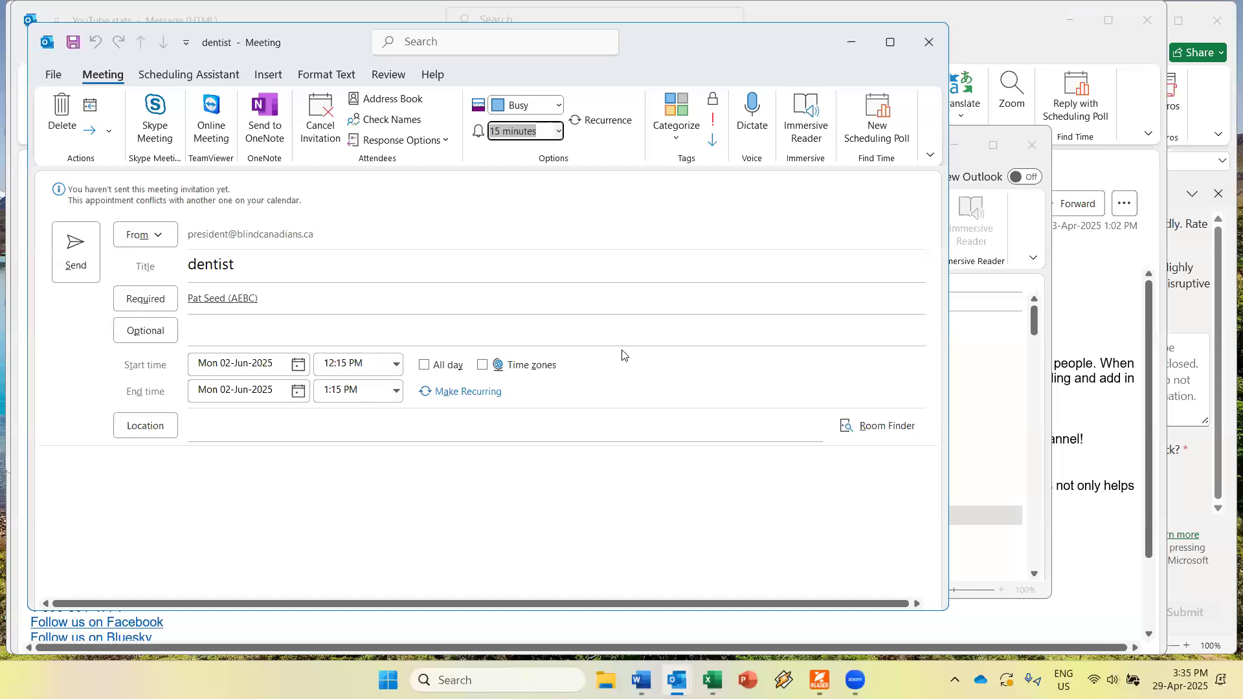
Change the dentist meeting's reminder from 15 minutes to 3 hours.
{"action": "key", "text": "alt+Down"}
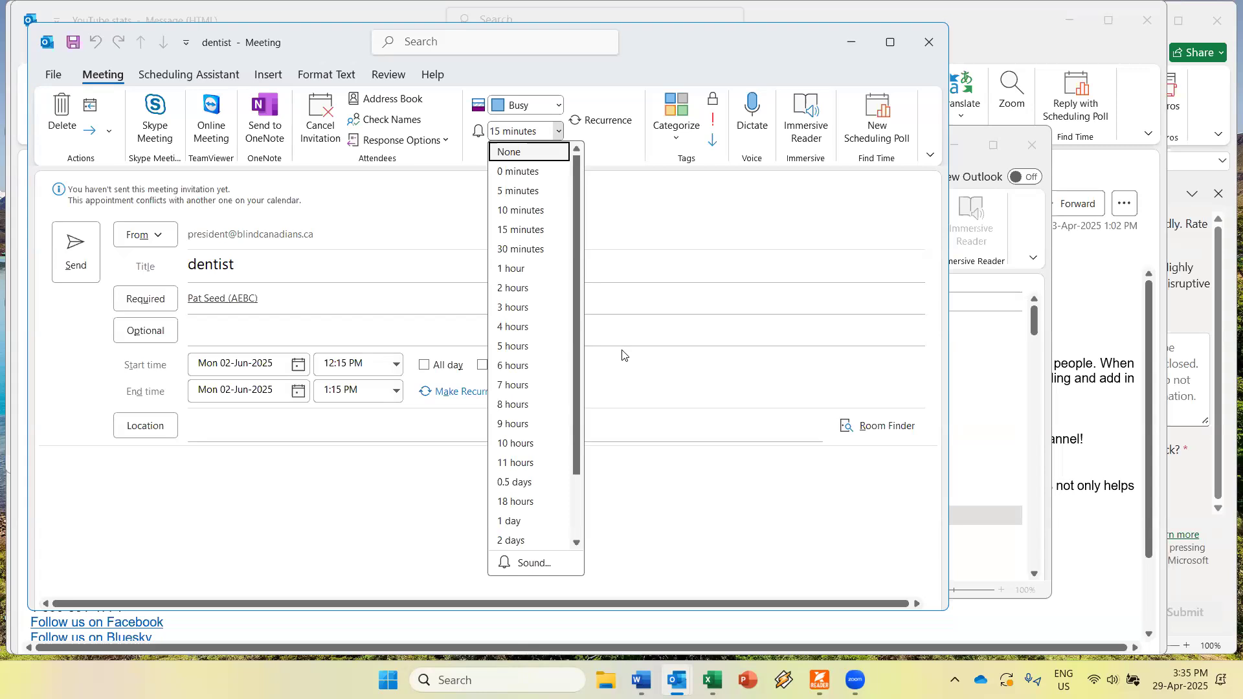
{"action": "key", "text": "Down"}
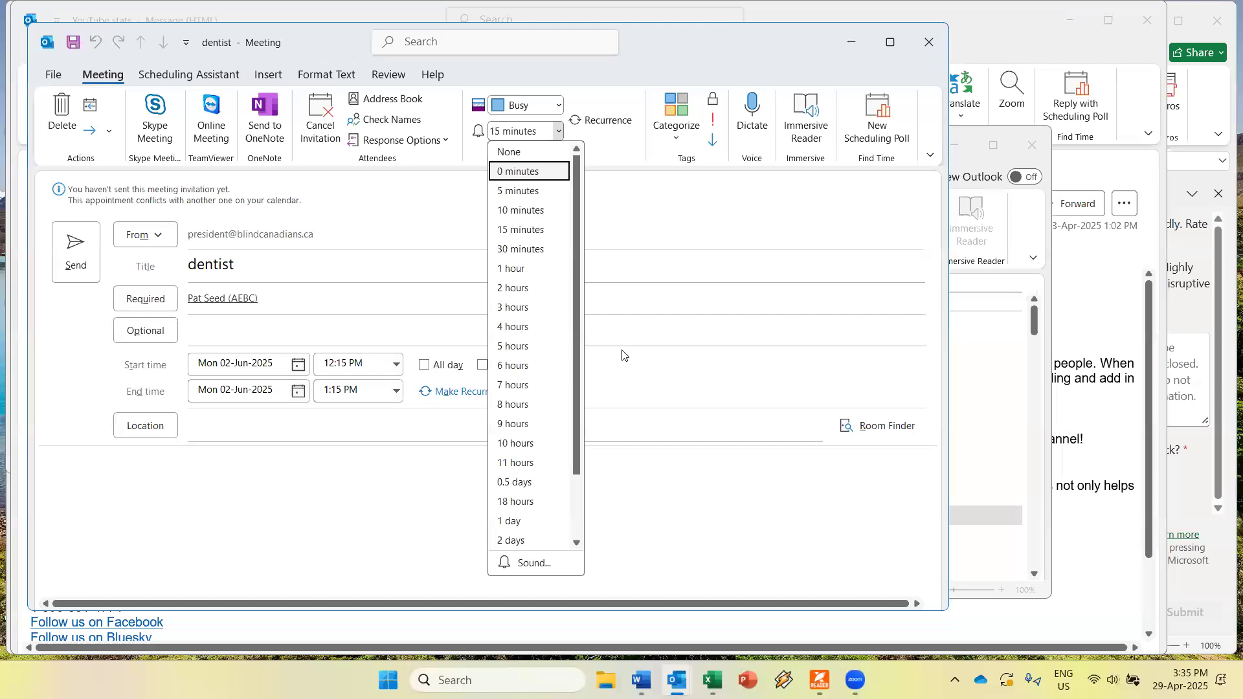
{"action": "key", "text": "Down"}
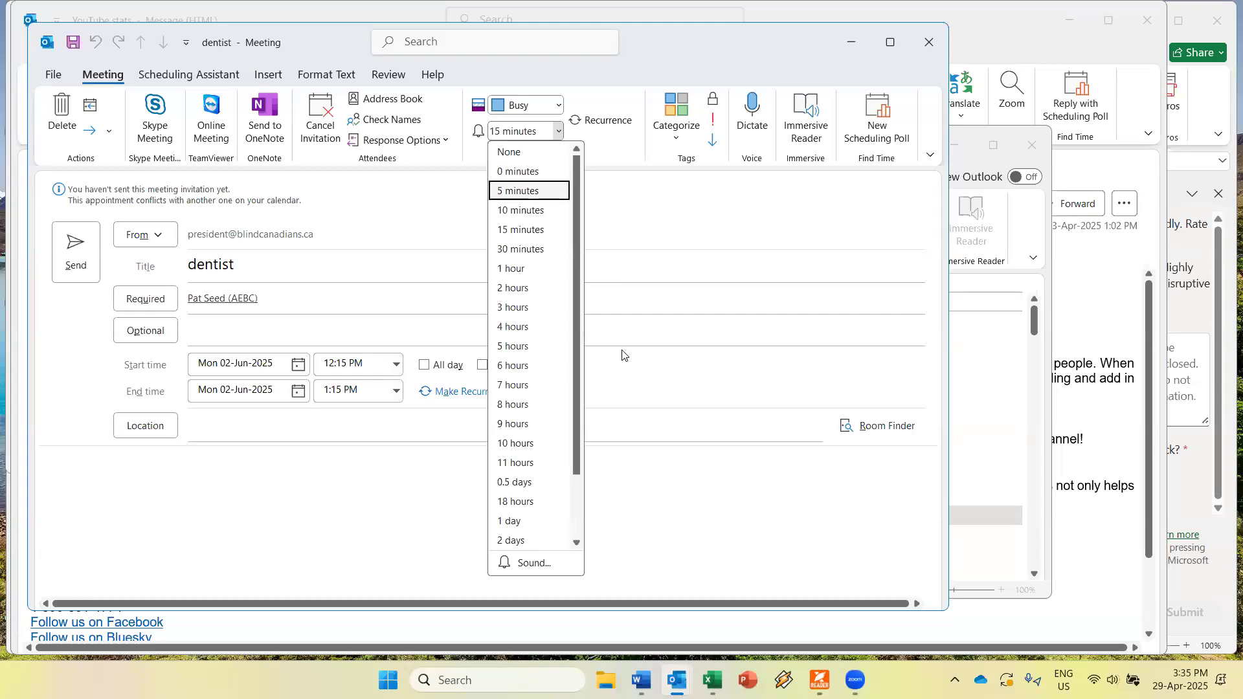
{"action": "key", "text": "Down"}
{"action": "key", "text": "Down"}
{"action": "key", "text": "Down"}
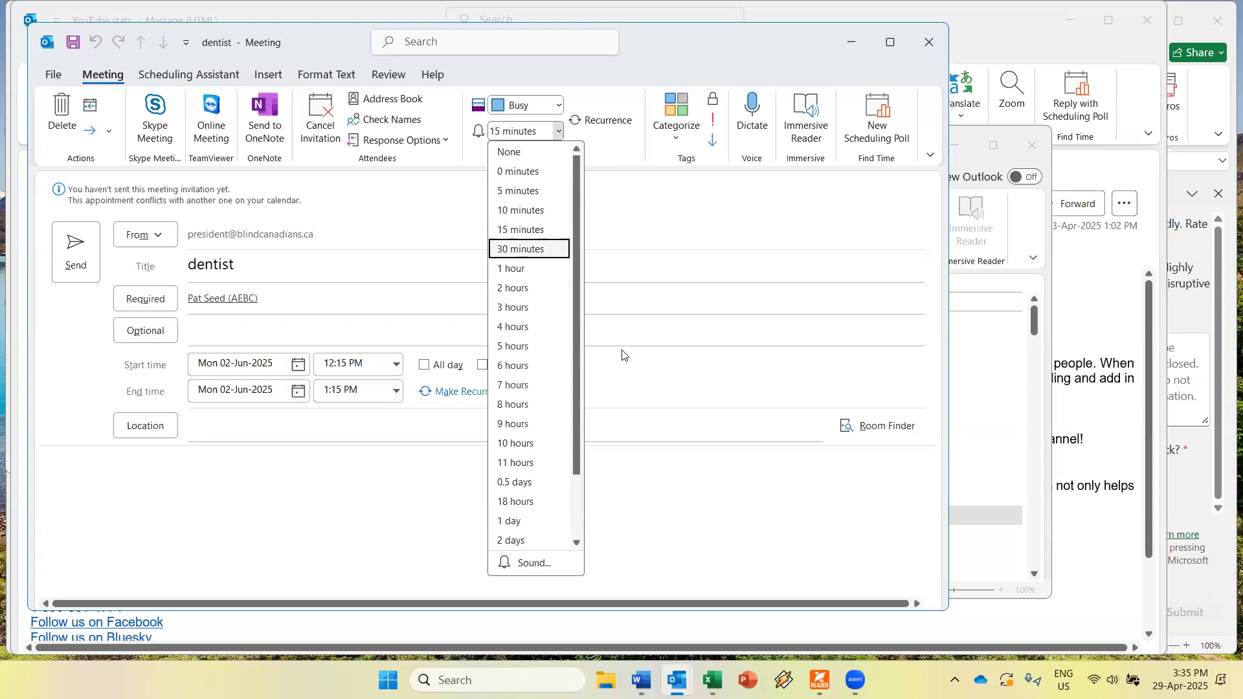
{"action": "key", "text": "Down"}
{"action": "key", "text": "Down"}
{"action": "key", "text": "Down"}
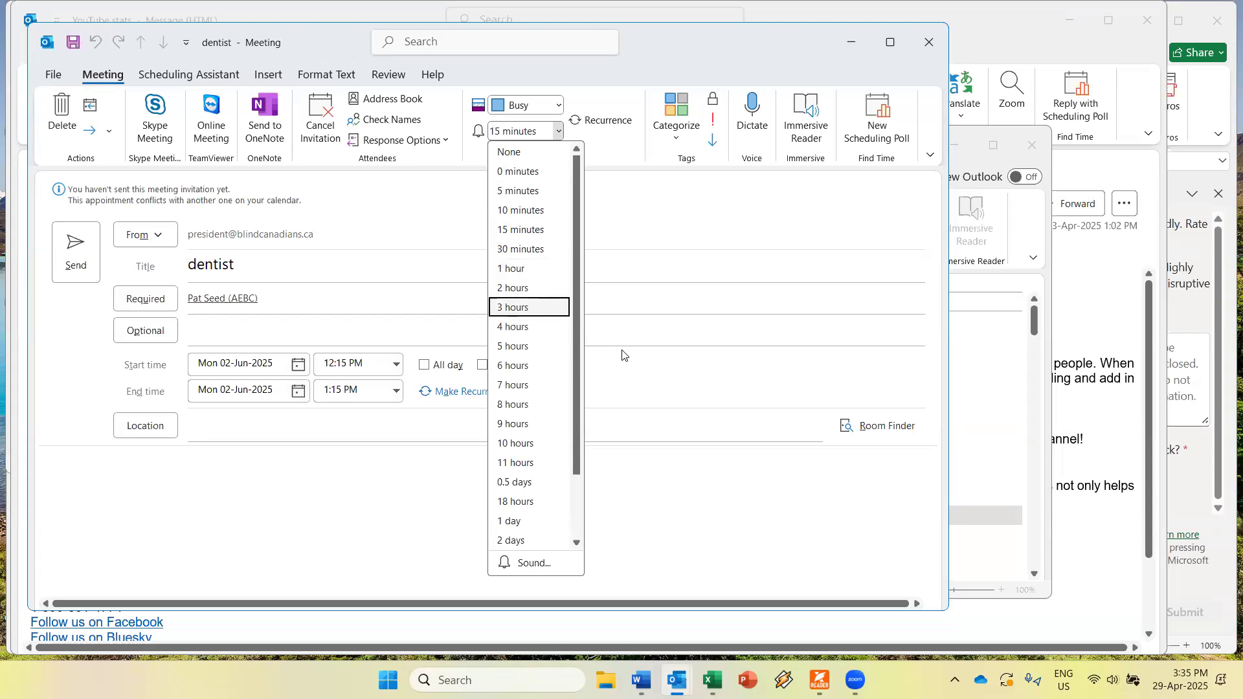
{"action": "key", "text": "Down"}
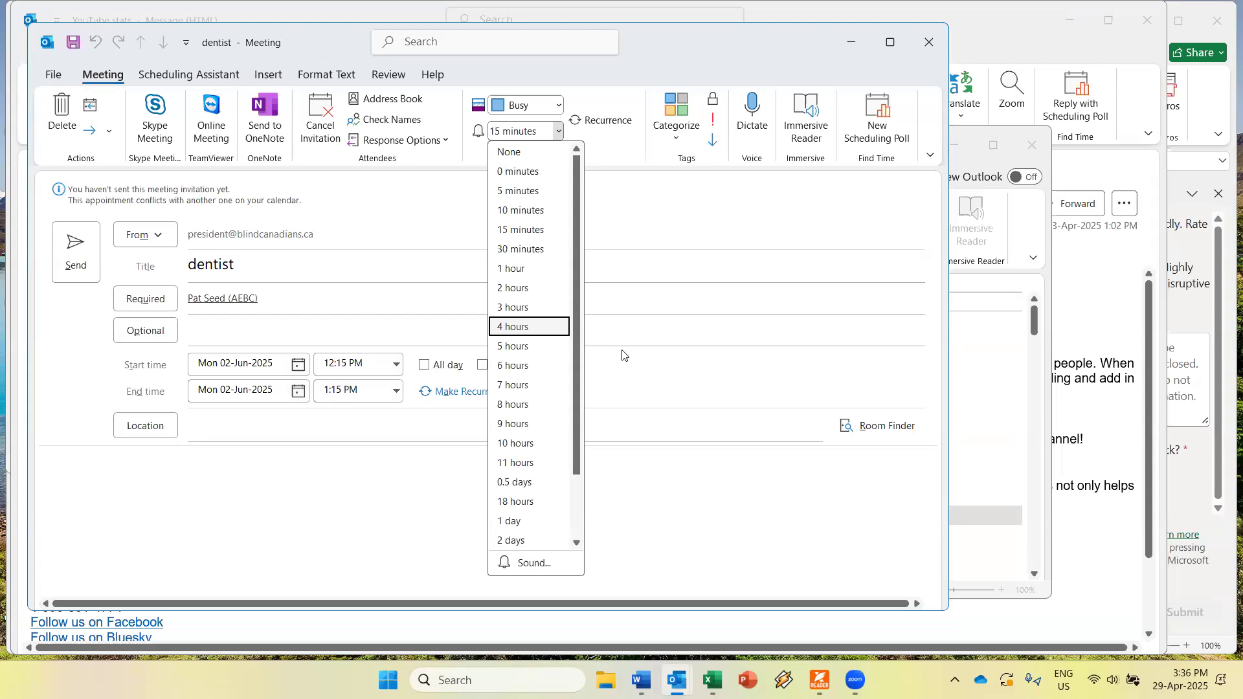
{"action": "key", "text": "Up"}
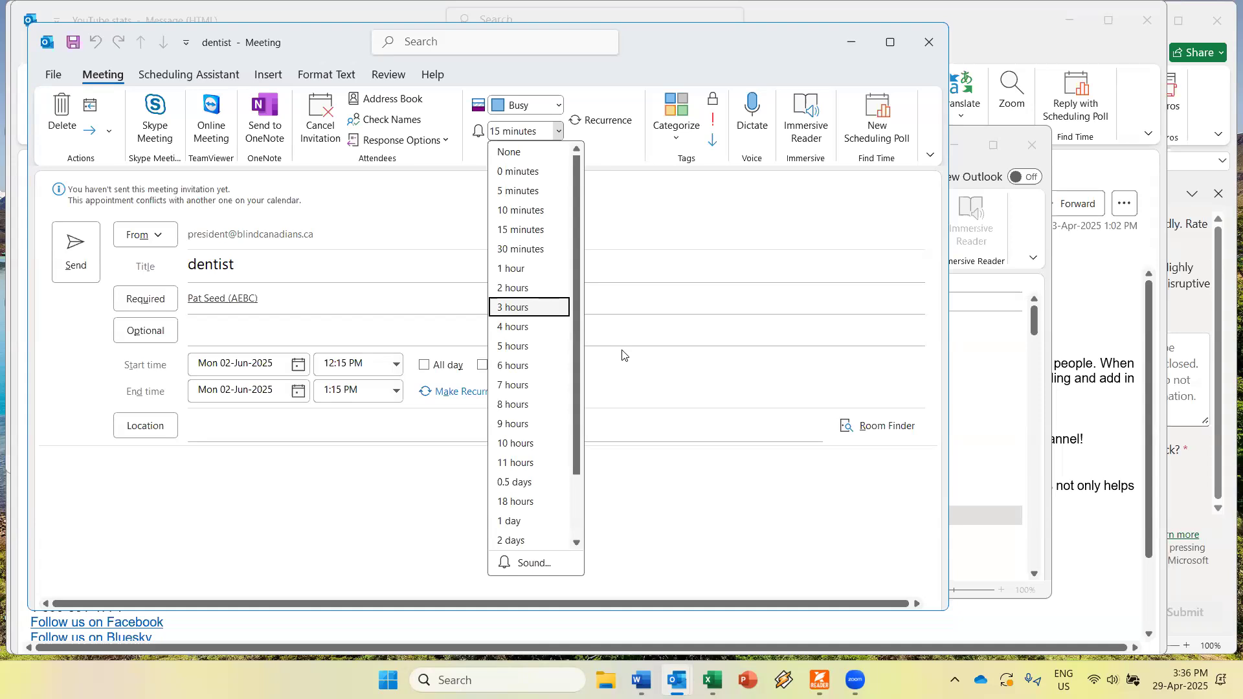
{"action": "key", "text": "Return"}
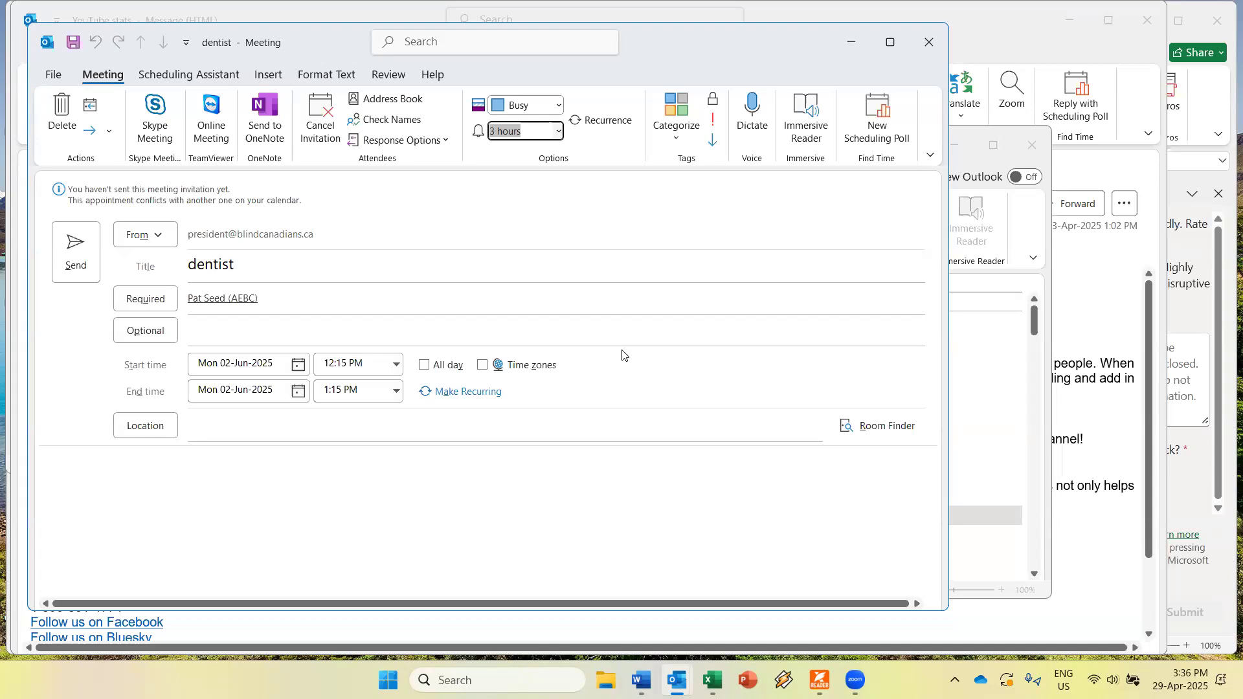
{"action": "key", "text": "Return"}
Open Appointment Recurrence with Ctrl+G, showing weekly on Monday ending 17-Nov-2025.
{"action": "key", "text": "Escape"}
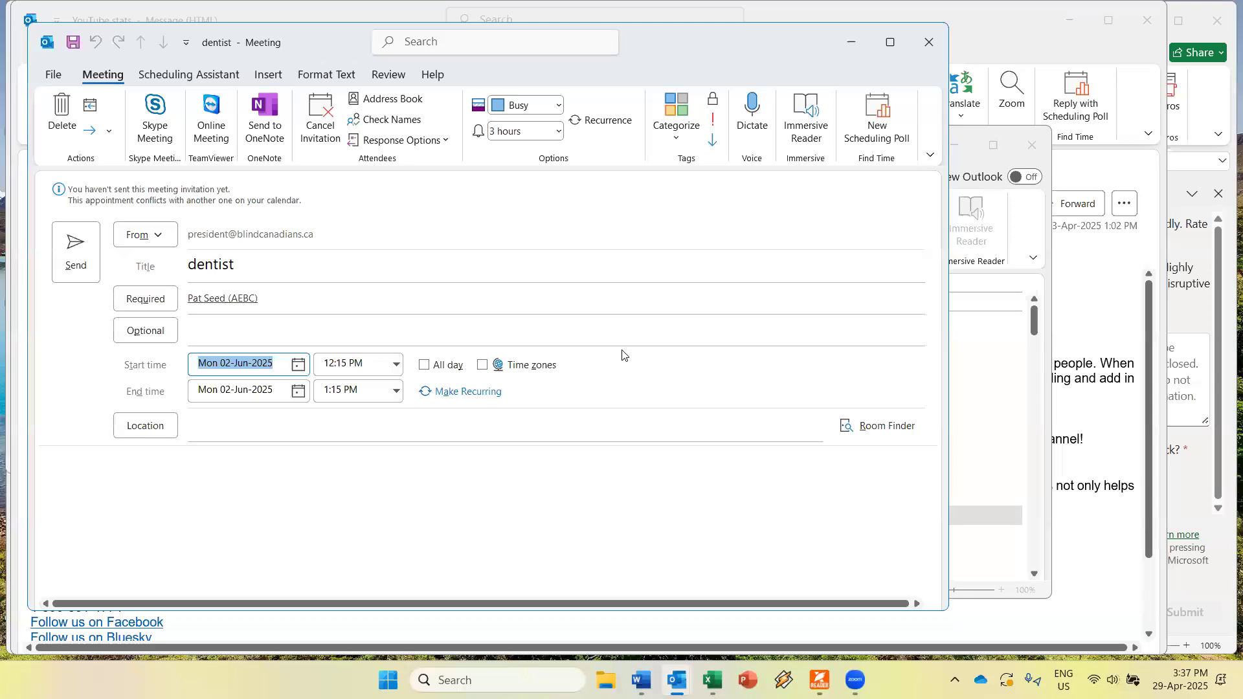
{"action": "key", "text": "Tab"}
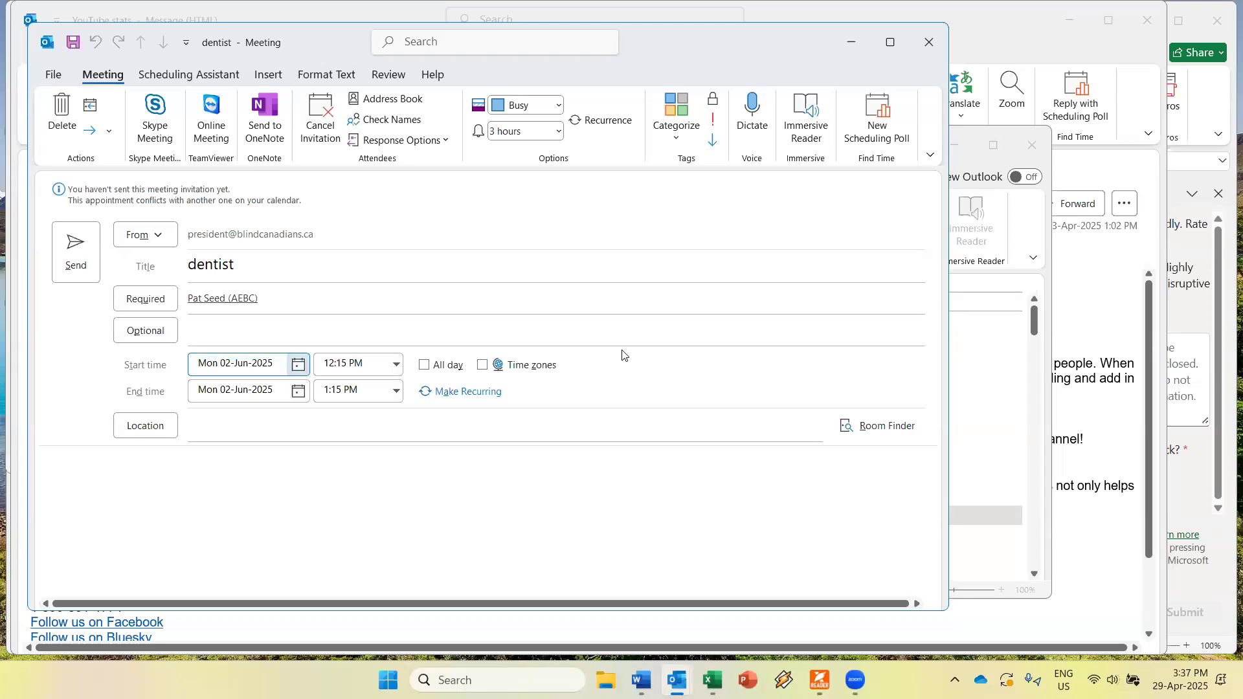
{"action": "key", "text": "ctrl+g"}
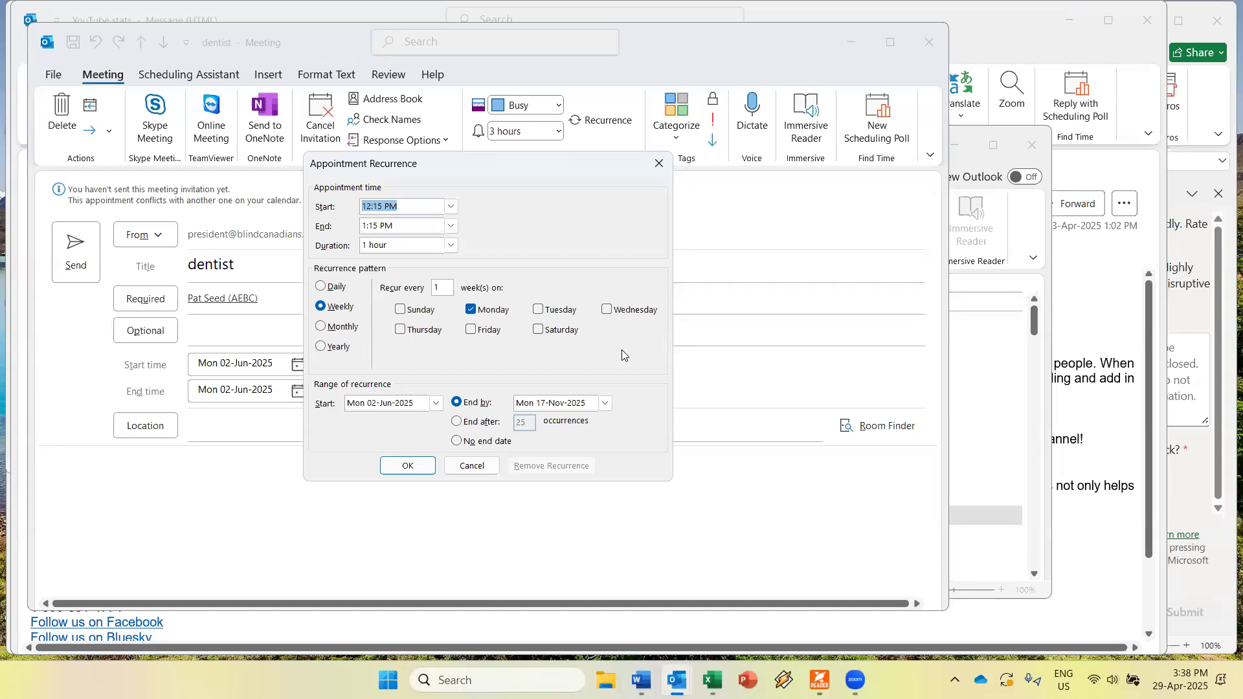
Try the Daily, Yearly and Weekly patterns, then settle on Monthly: day 2 of every 1 month.
{"action": "key", "text": "Tab"}
{"action": "key", "text": "Tab"}
{"action": "key", "text": "Tab"}
{"action": "key", "text": "Up"}
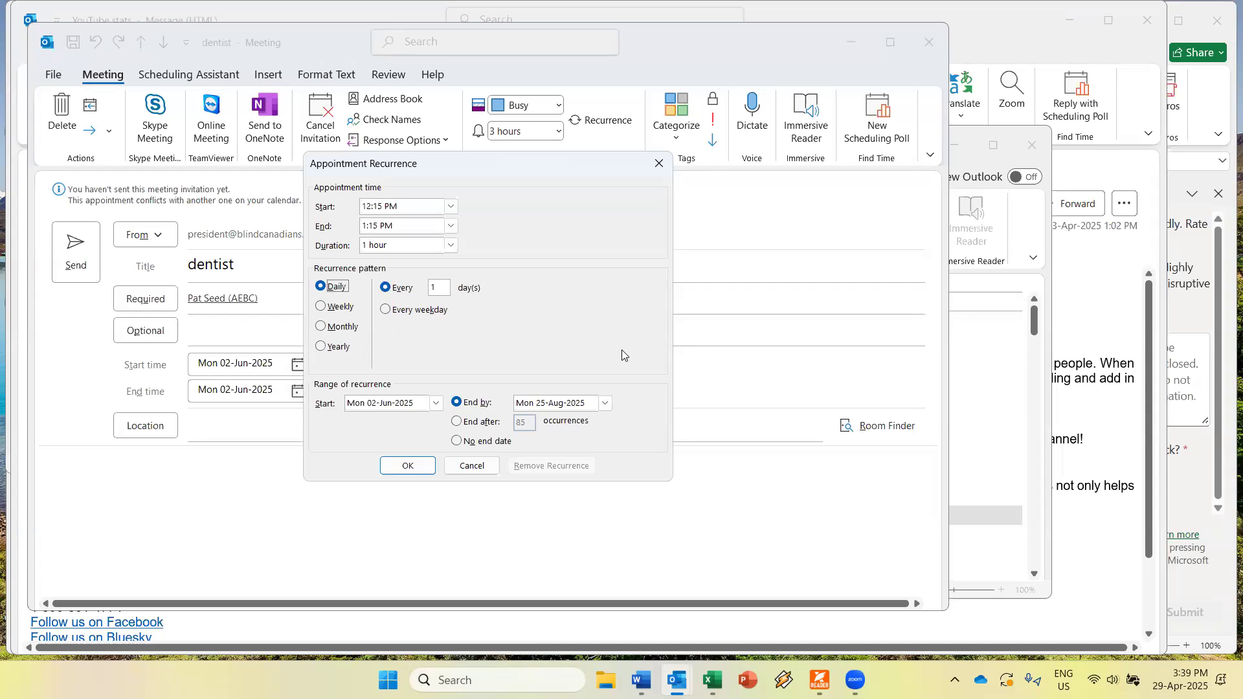
{"action": "key", "text": "Up"}
{"action": "key", "text": "alt+n"}
{"action": "key", "text": "Up"}
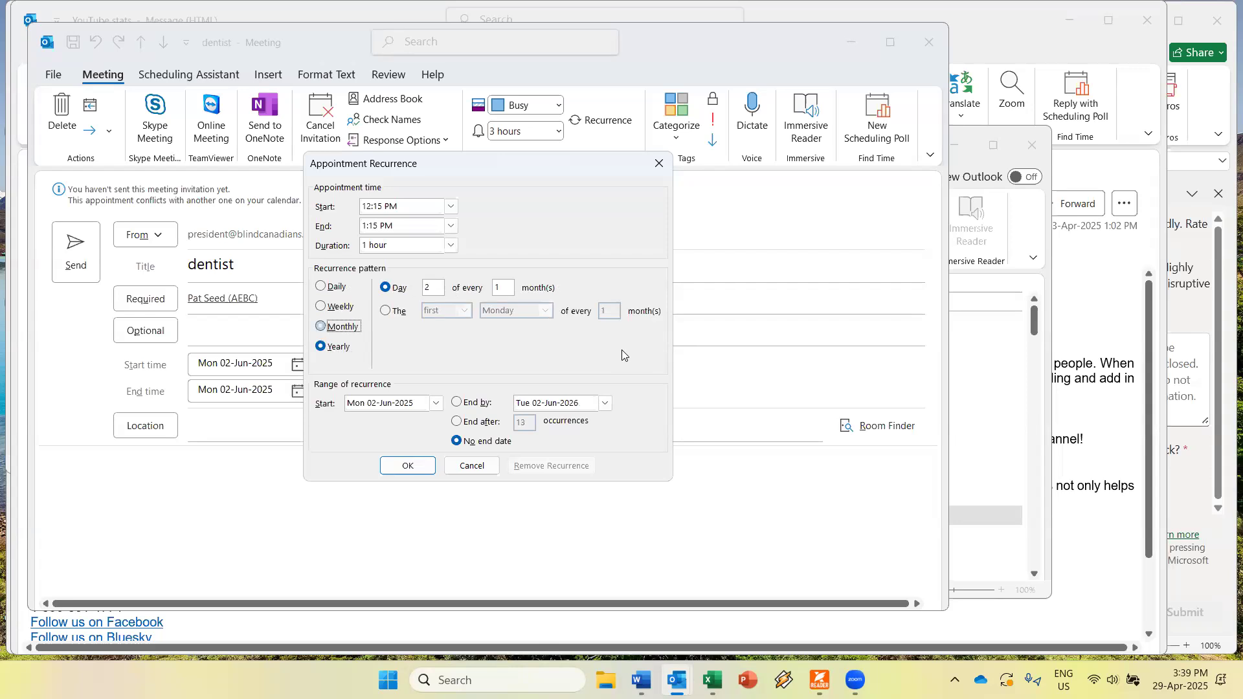
{"action": "key", "text": "Up"}
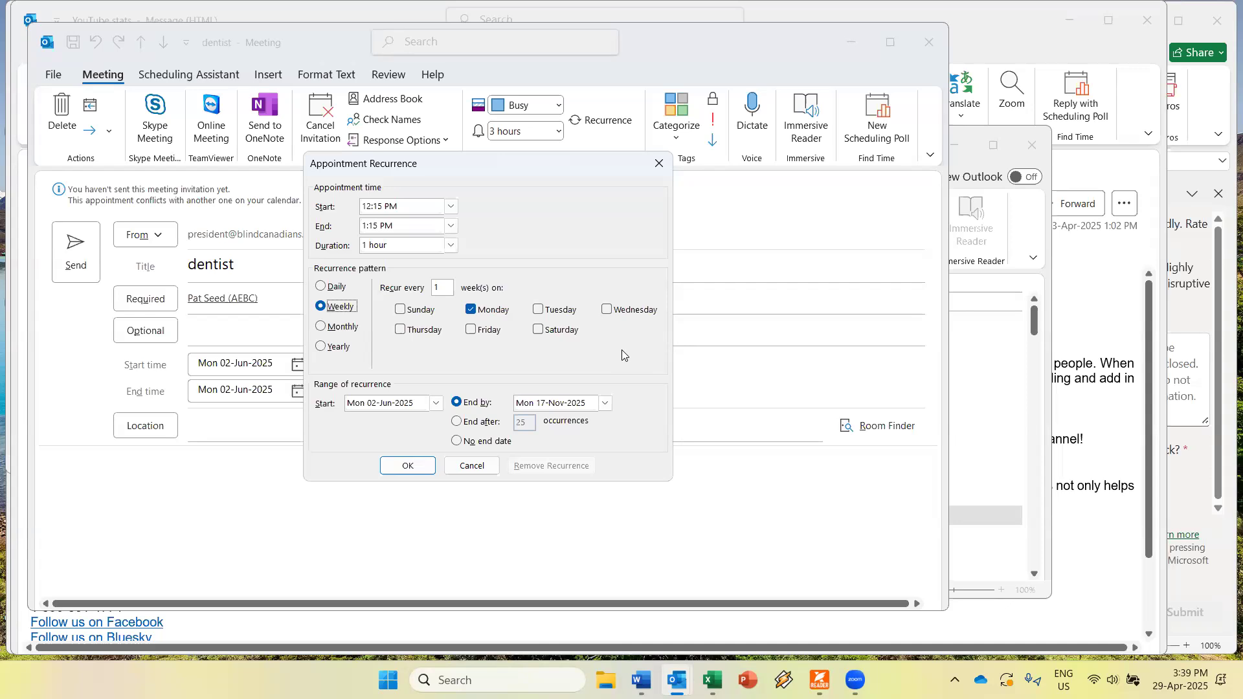
{"action": "key", "text": "Down"}
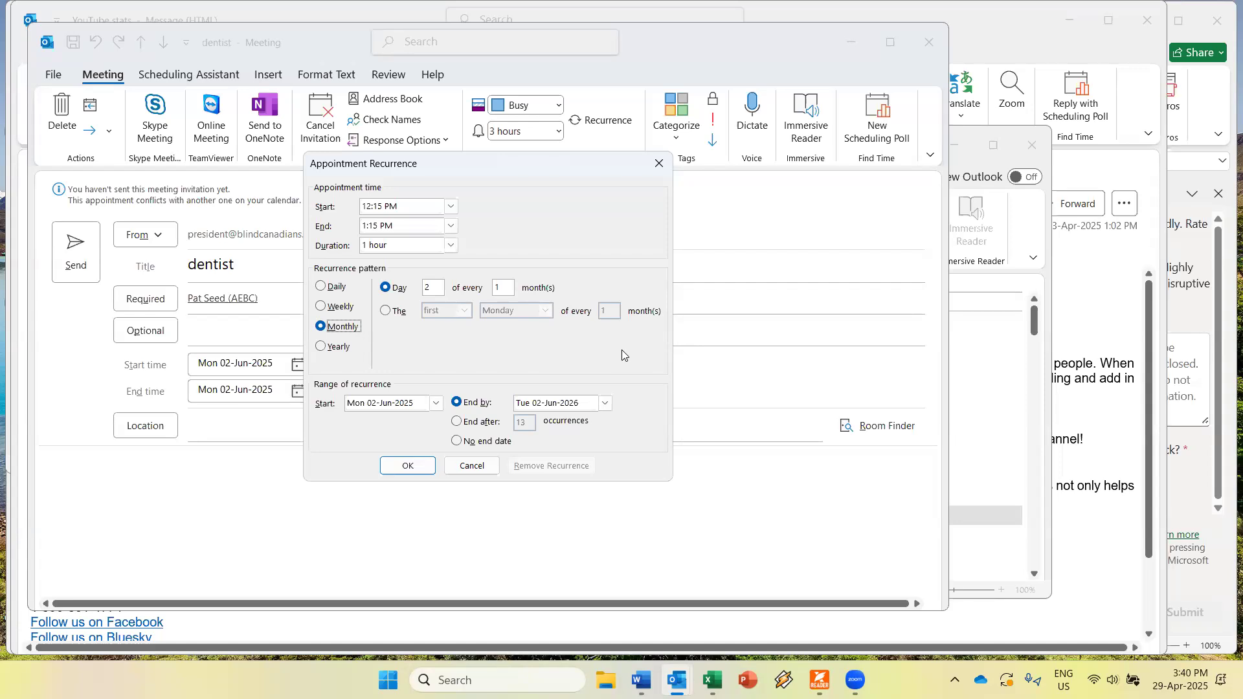
Switch the monthly pattern from day 2 to the first Monday of every 1 month.
{"action": "key", "text": "Tab"}
{"action": "key", "text": "Down"}
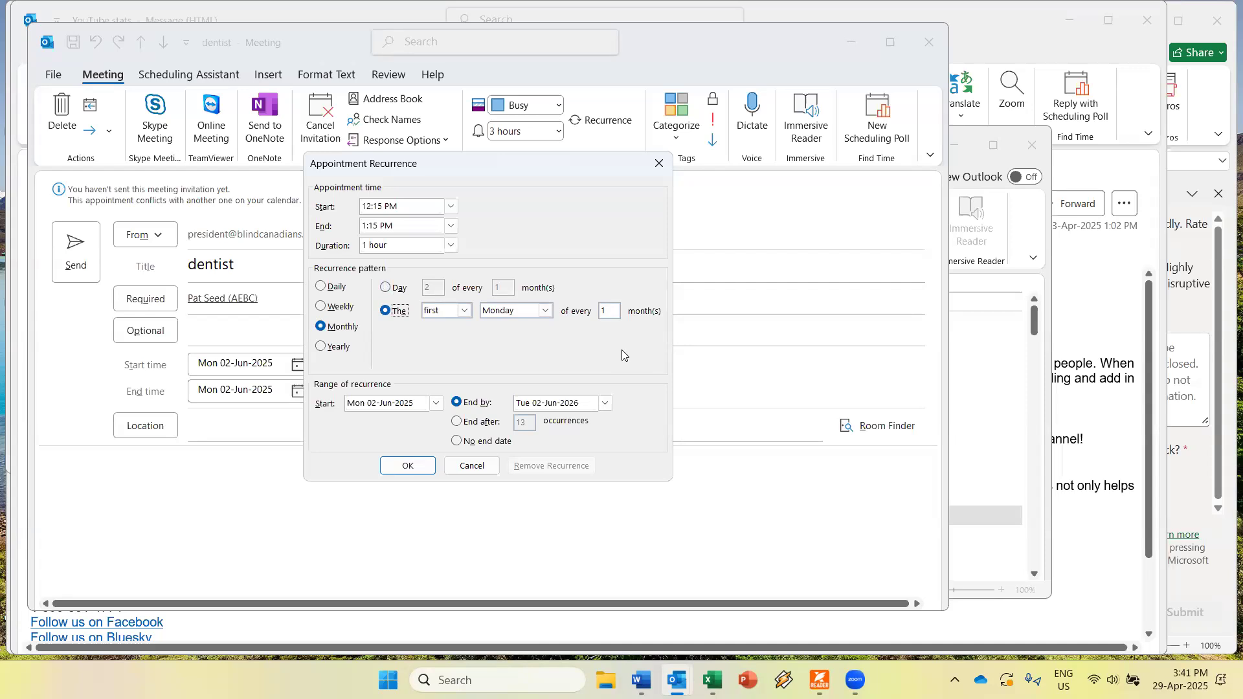
{"action": "key", "text": "Up"}
{"action": "key", "text": "Down"}
{"action": "key", "text": "Up"}
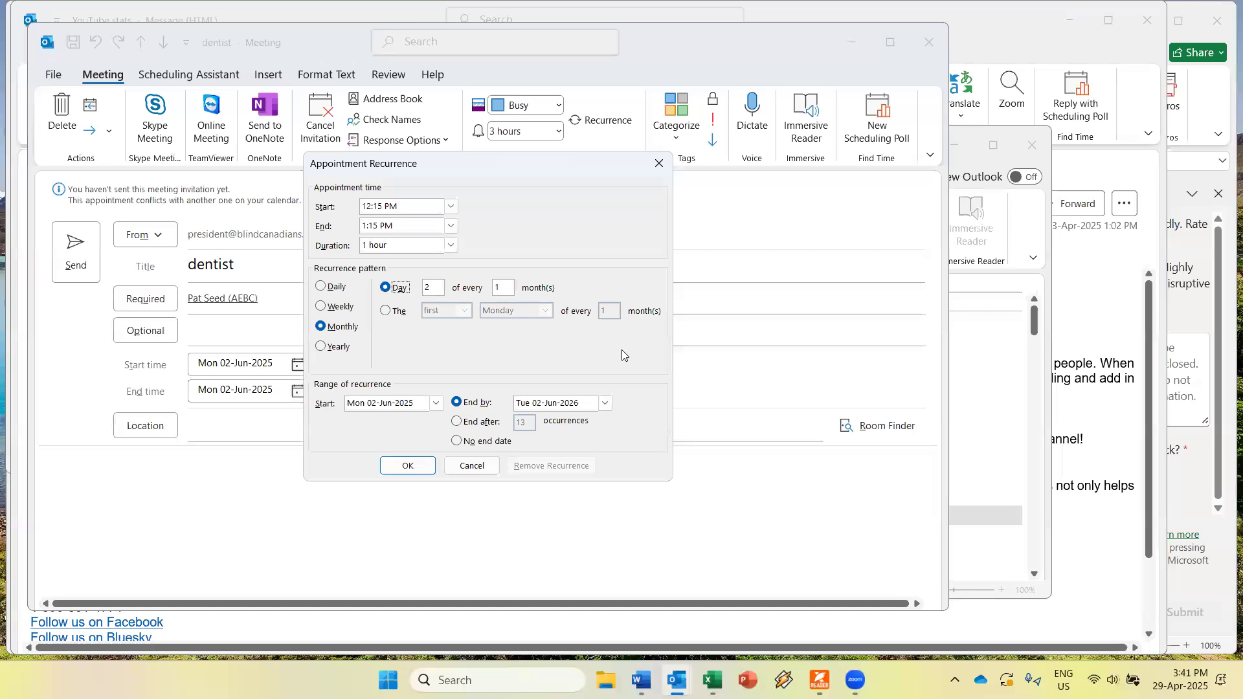
{"action": "key", "text": "Down"}
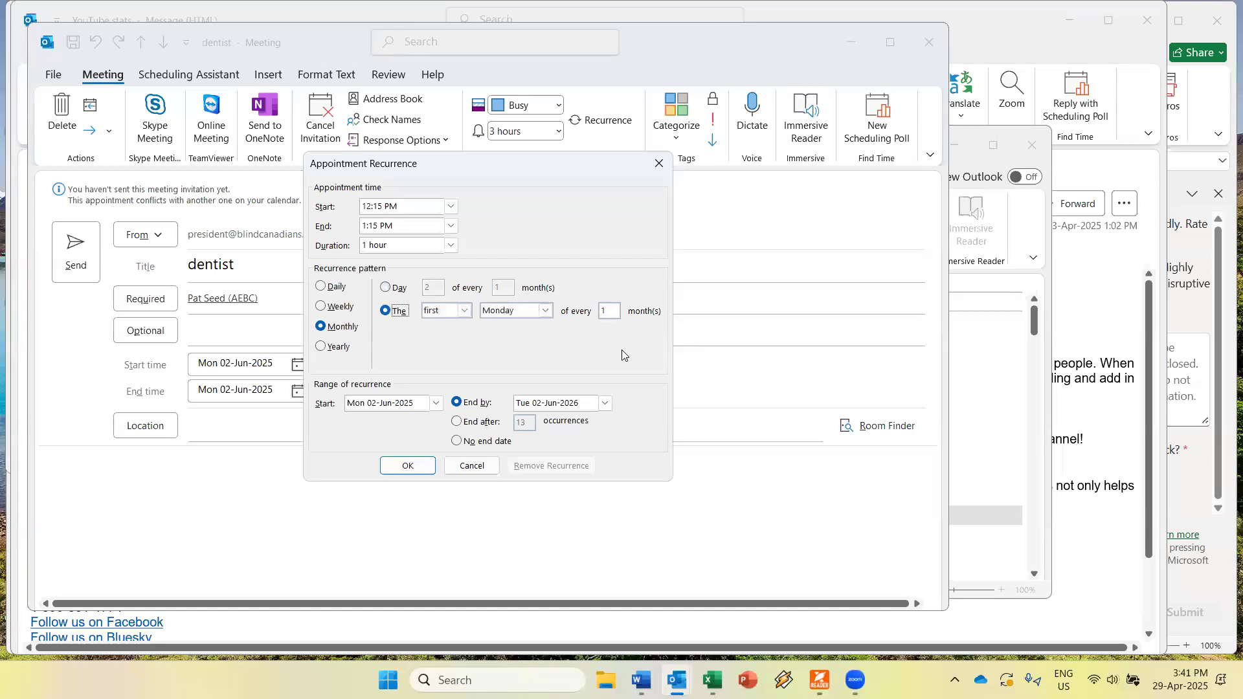
{"action": "key", "text": "Tab"}
{"action": "key", "text": "Tab"}
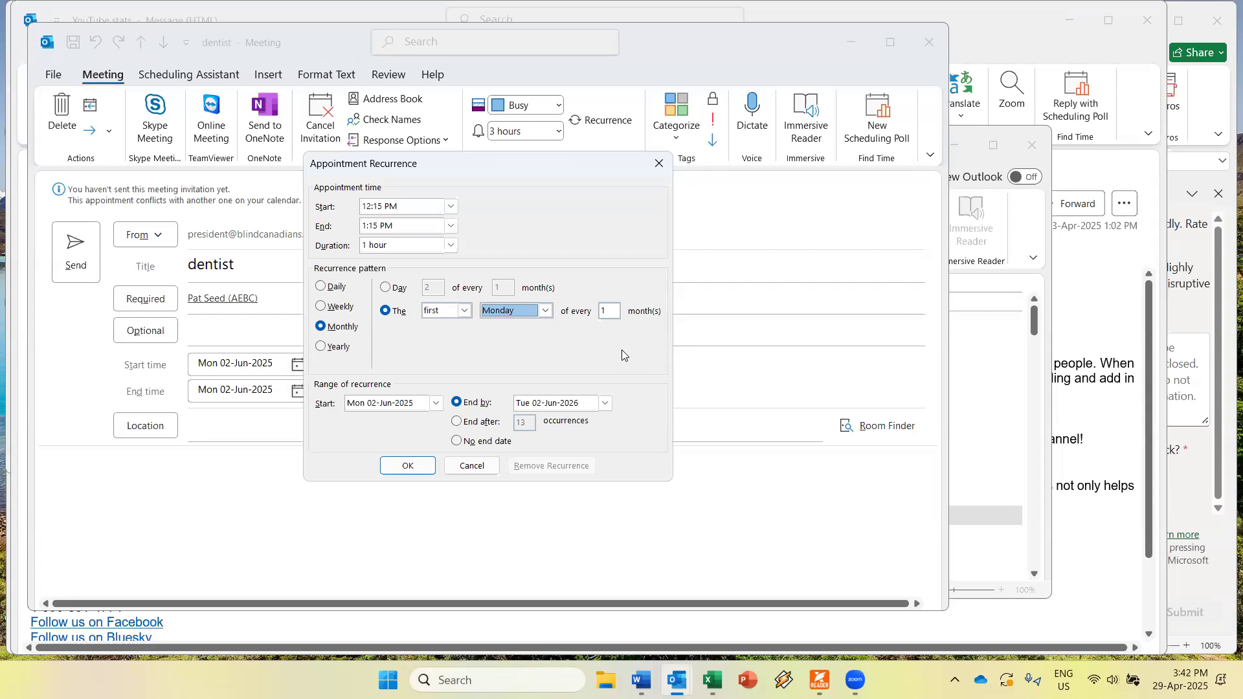
Change the monthly interval from 1 to 2, keeping the first-Monday pattern.
{"action": "key", "text": "Tab"}
{"action": "type", "text": "1"}
{"action": "type", "text": "2"}
{"action": "key", "text": "BackSpace"}
{"action": "key", "text": "Tab"}
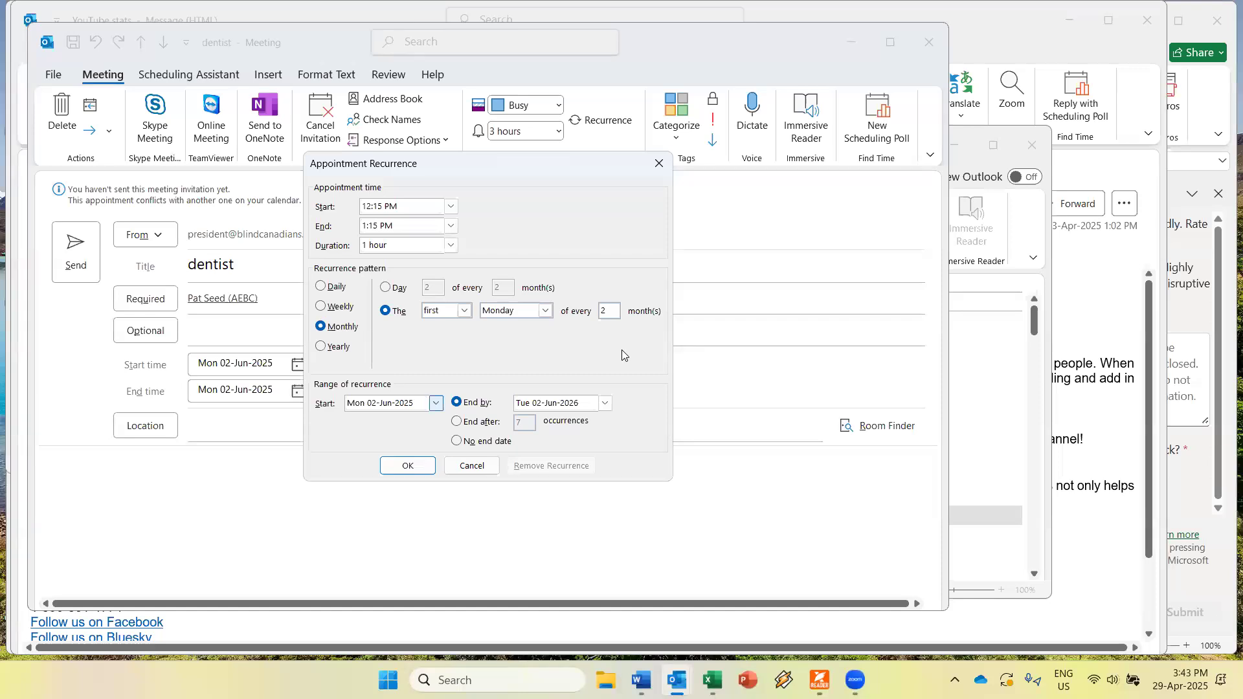
{"action": "key", "text": "Tab"}
Try ending after 7 occurrences, then set the series to end by Mon 01-Jun-2026.
{"action": "key", "text": "Down"}
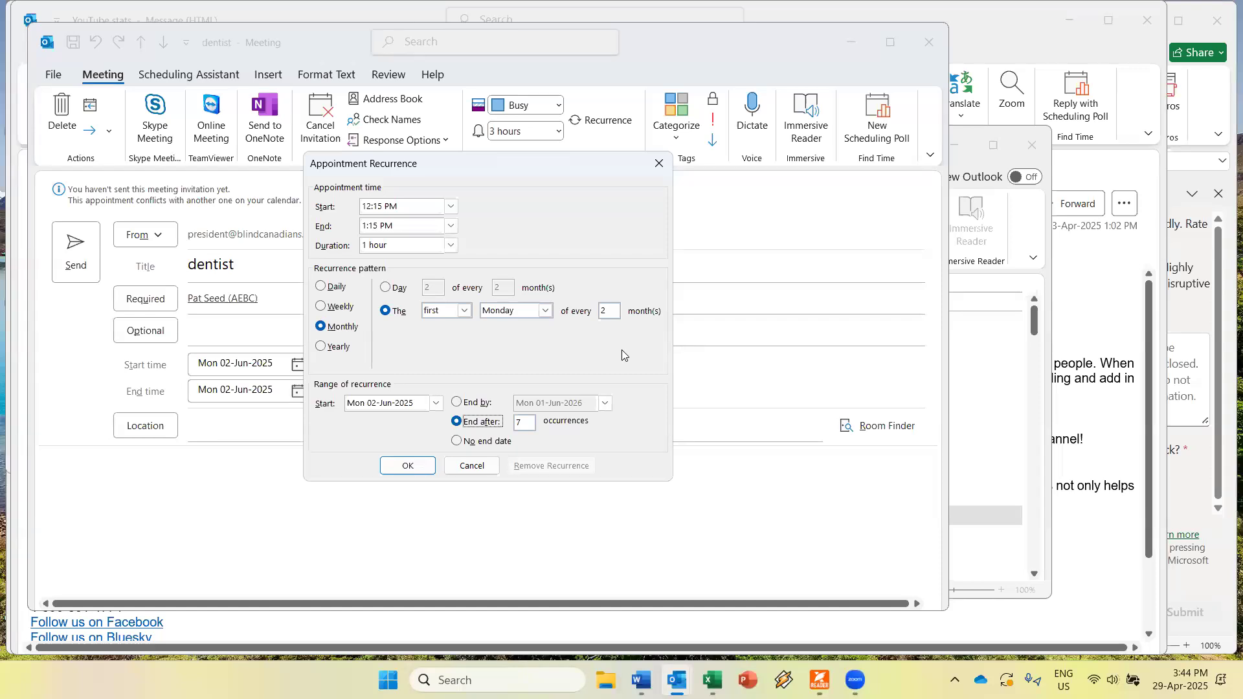
{"action": "key", "text": "Up"}
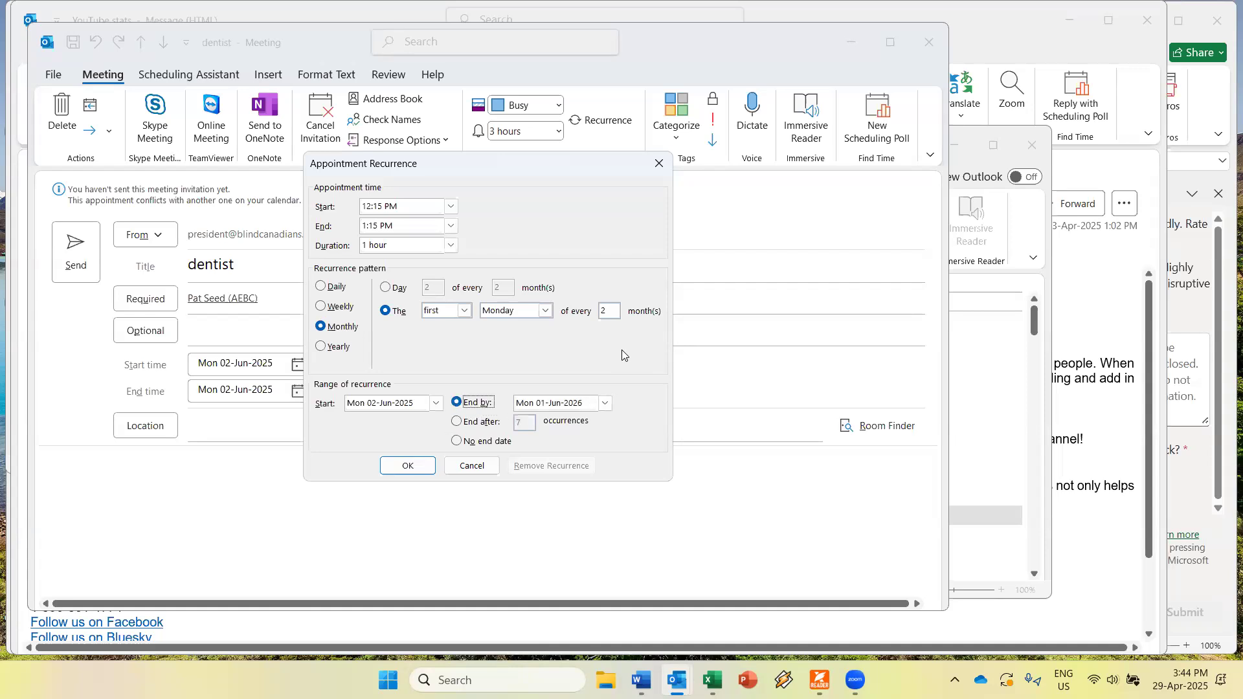
{"action": "key", "text": "Tab"}
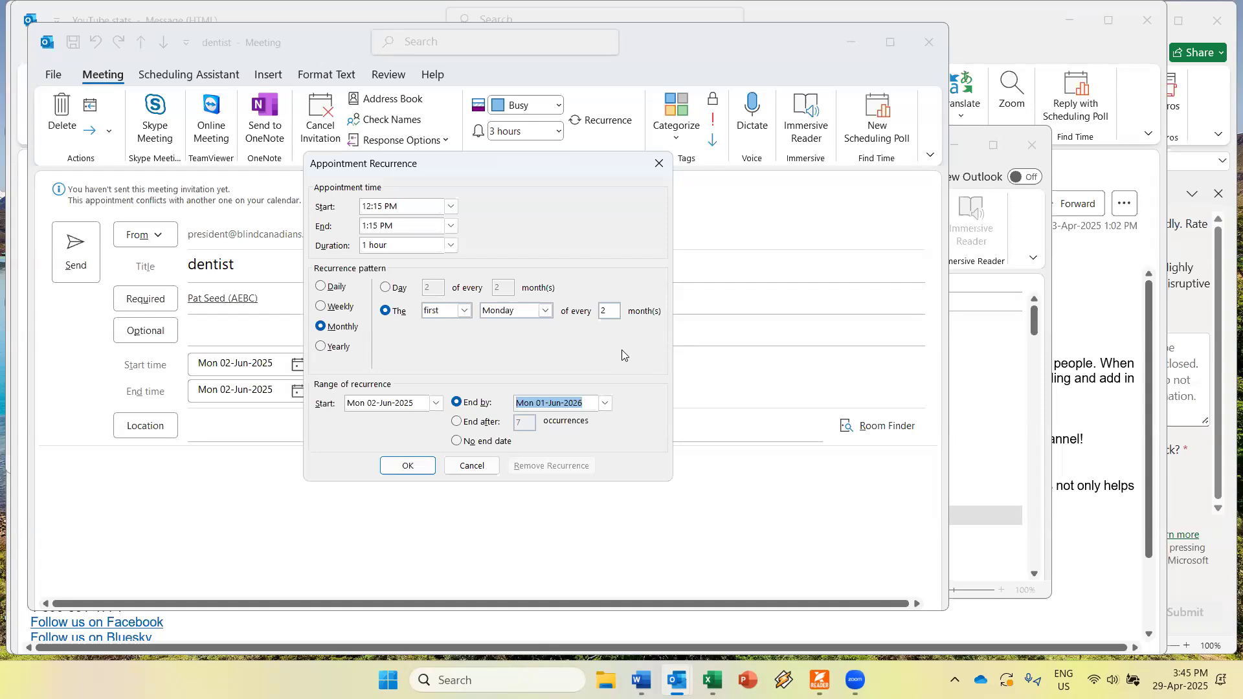
Apply the recurrence: first Monday every 2 months, 02-Jun-2025 to 01-Jun-2026, 12:15–1:15 PM.
{"action": "key", "text": "Tab"}
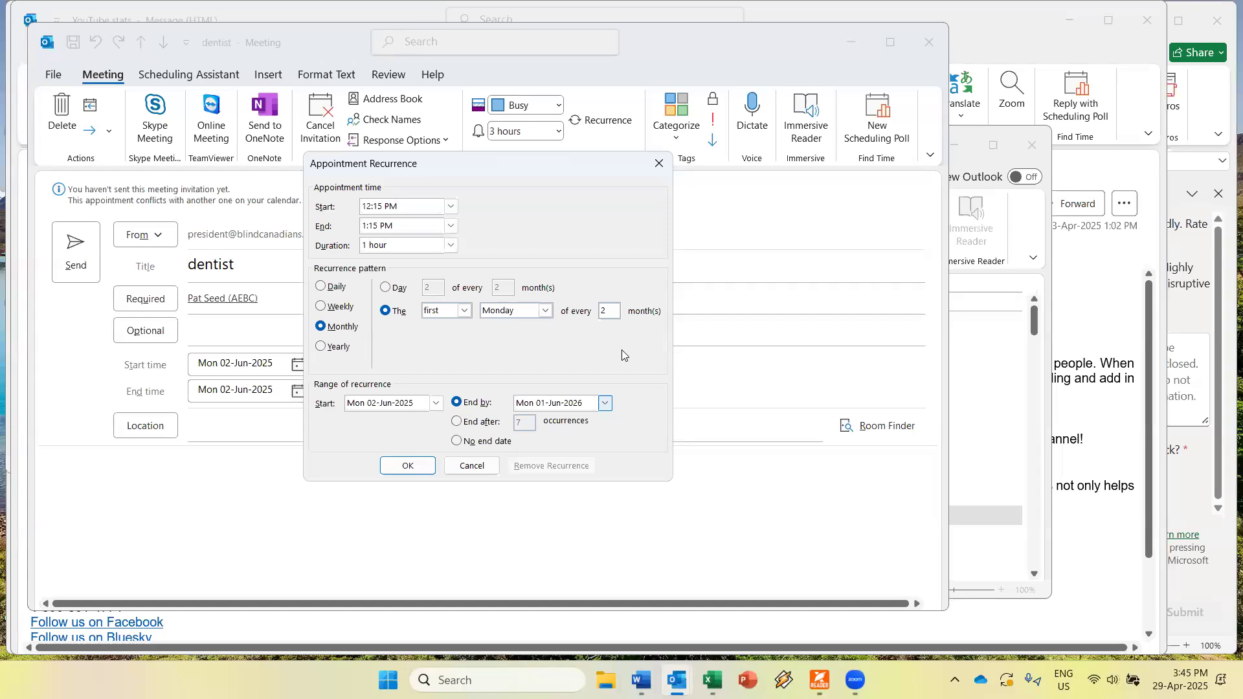
{"action": "key", "text": "Tab"}
{"action": "key", "text": "Return"}
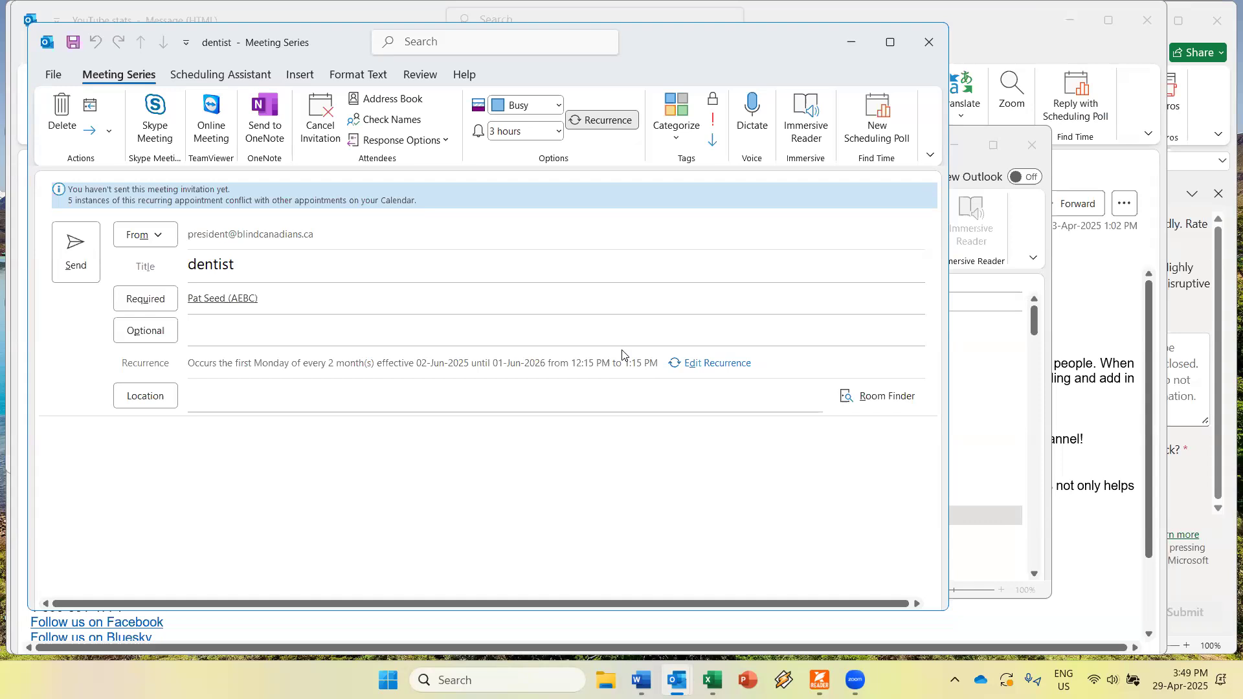
Close the dentist series window and select 'Don't save changes' in the prompt.
{"action": "key", "text": "Escape"}
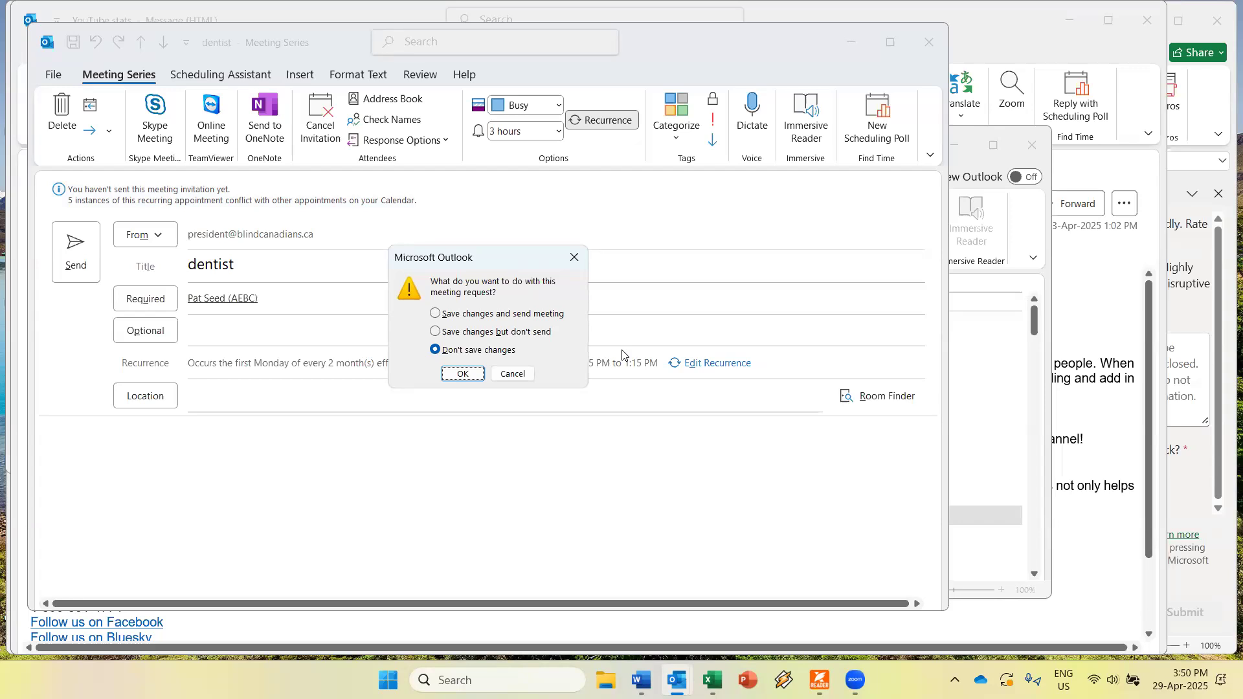
{"action": "key", "text": "Tab"}
{"action": "key", "text": "Tab"}
{"action": "key", "text": "Return"}
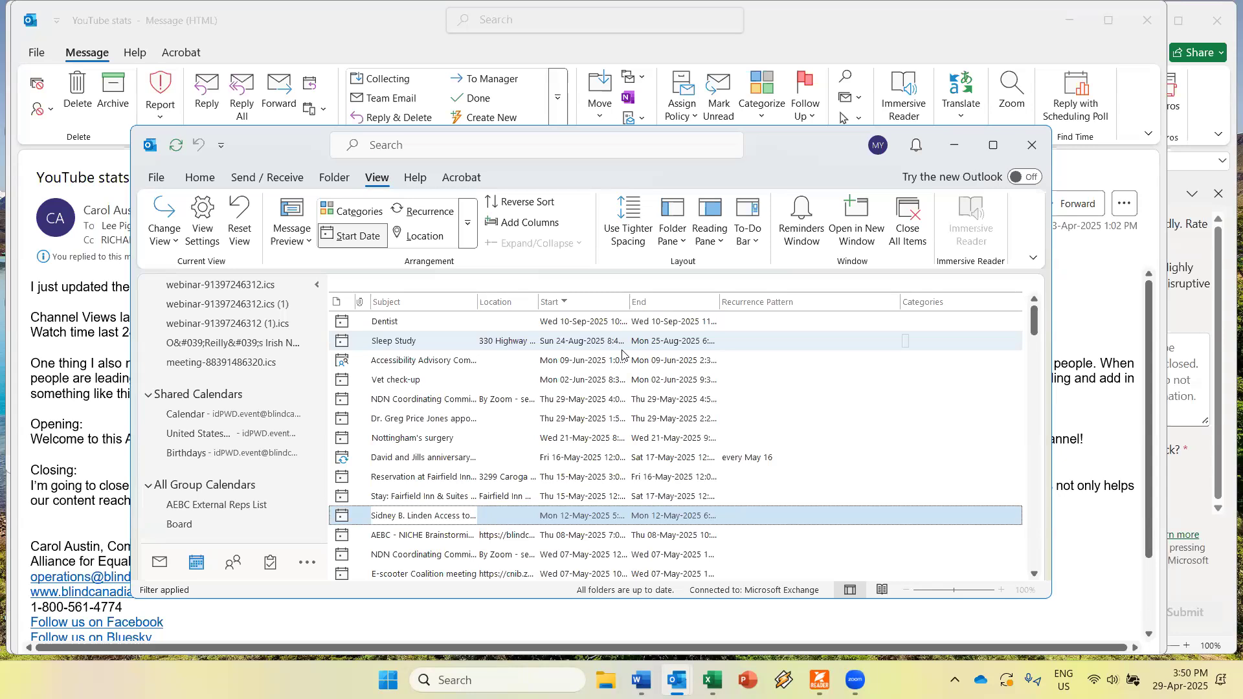
{"action": "key", "text": "Tab"}
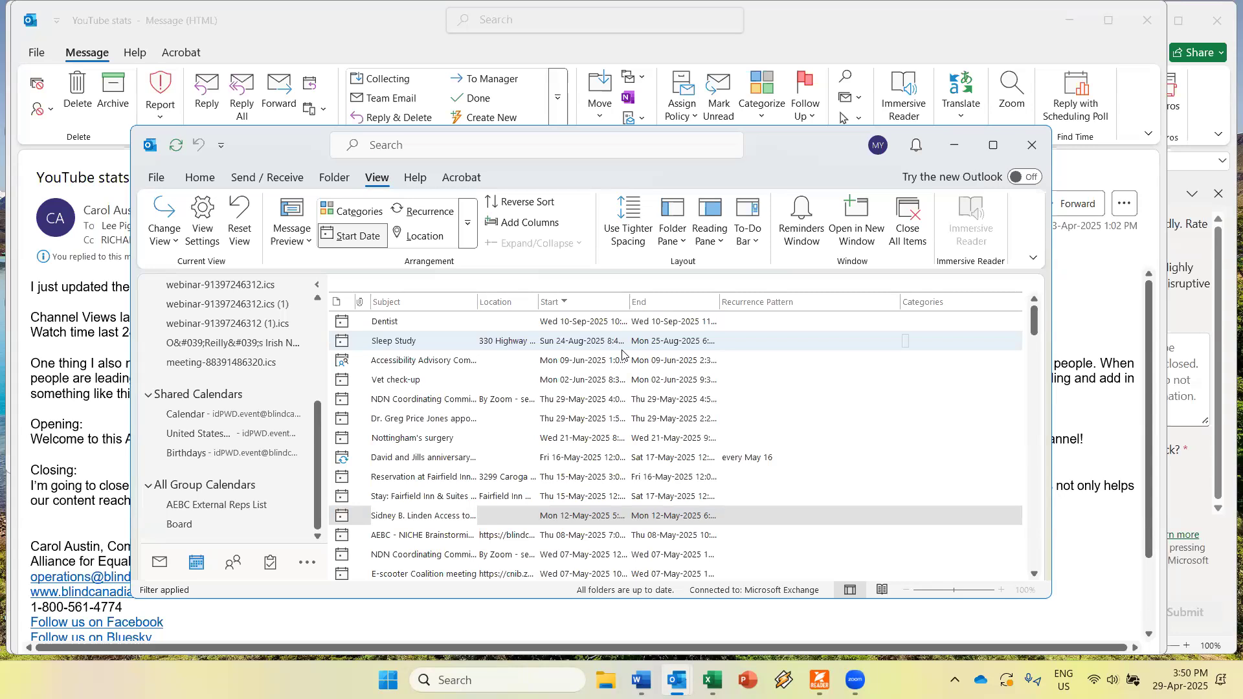
{"action": "key", "text": "Tab"}
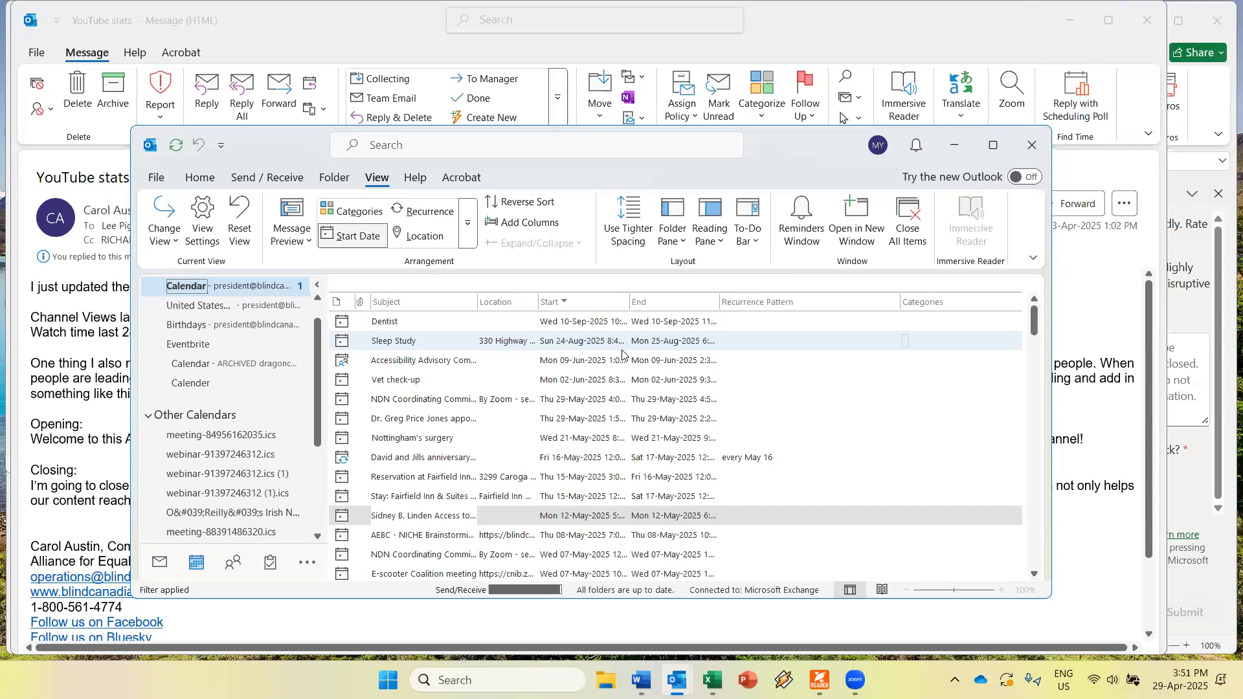
{"action": "key", "text": "Down"}
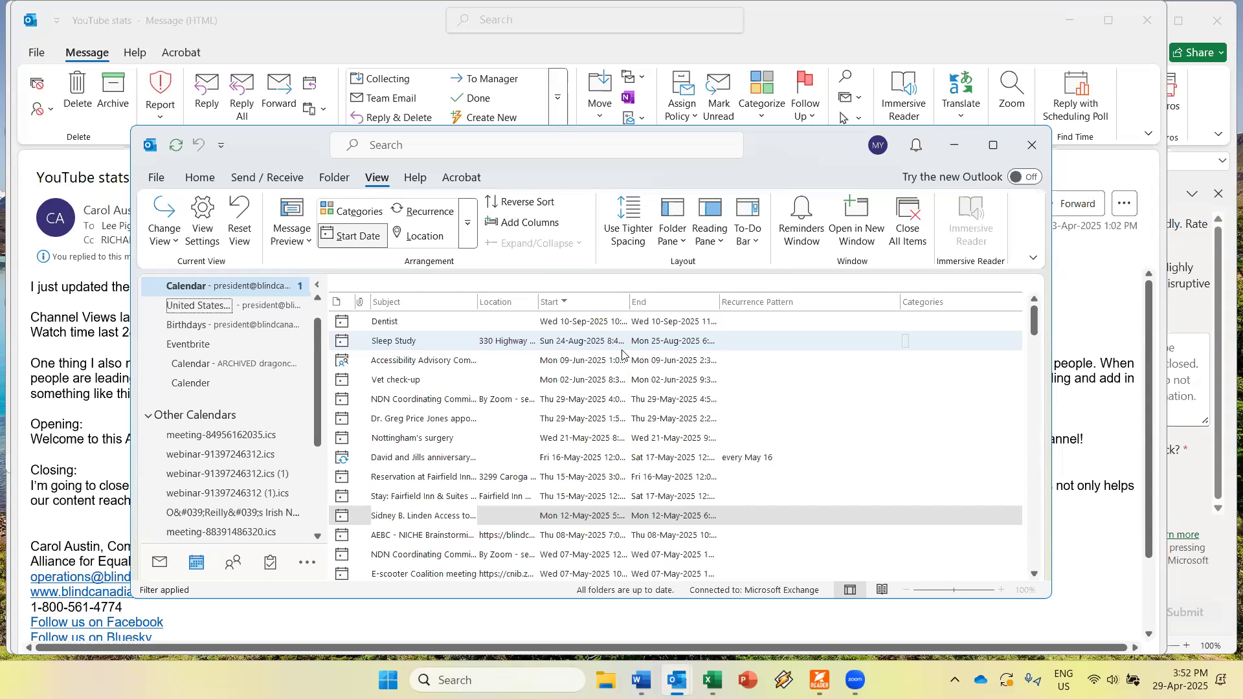
Move between My Calendars and Calendar in the folder pane, then switch to the Inbox with Ctrl+1.
{"action": "key", "text": "Up"}
{"action": "key", "text": "Up"}
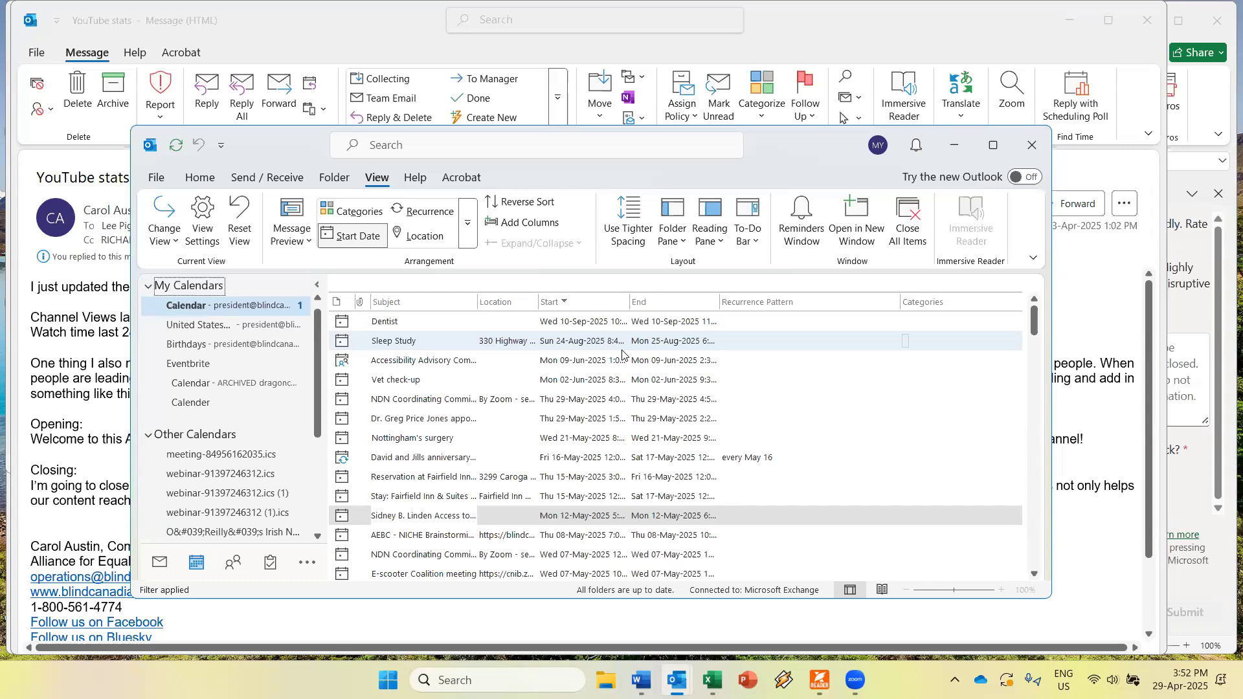
{"action": "key", "text": "Down"}
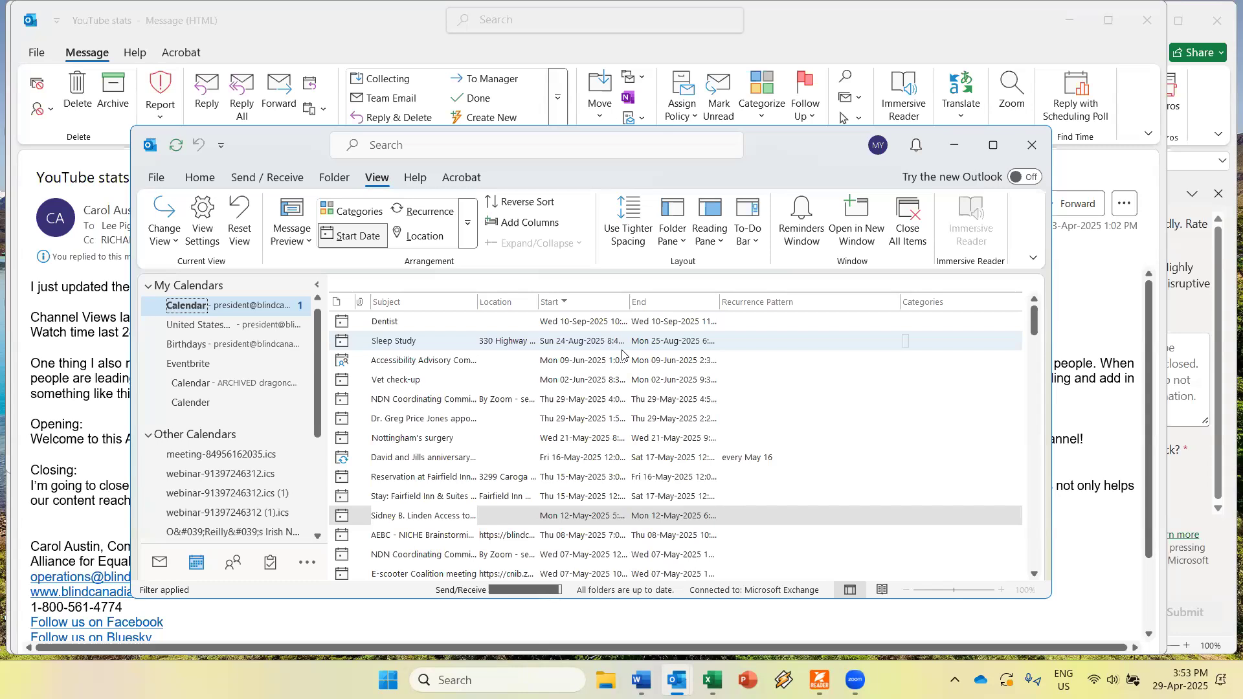
{"action": "key", "text": "ctrl+1"}
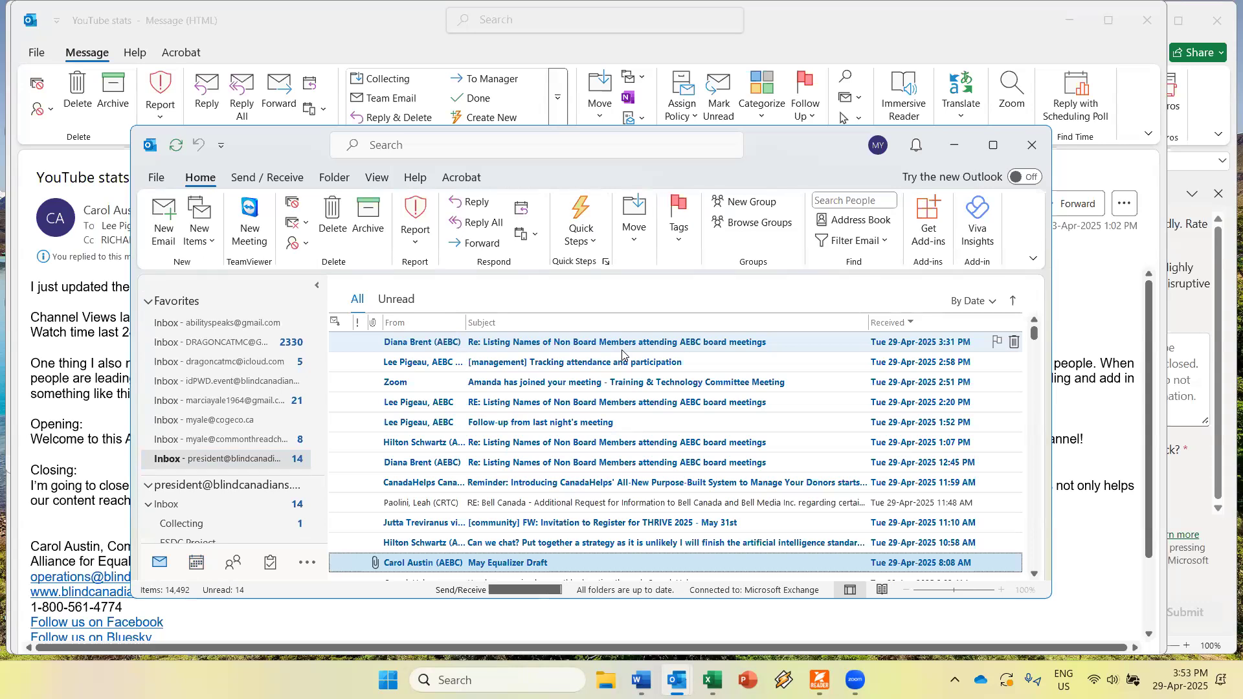
Return with Ctrl+2 to the Calendar list showing Dentist on Wed 10-Sep-2025.
{"action": "key", "text": "ctrl+2"}
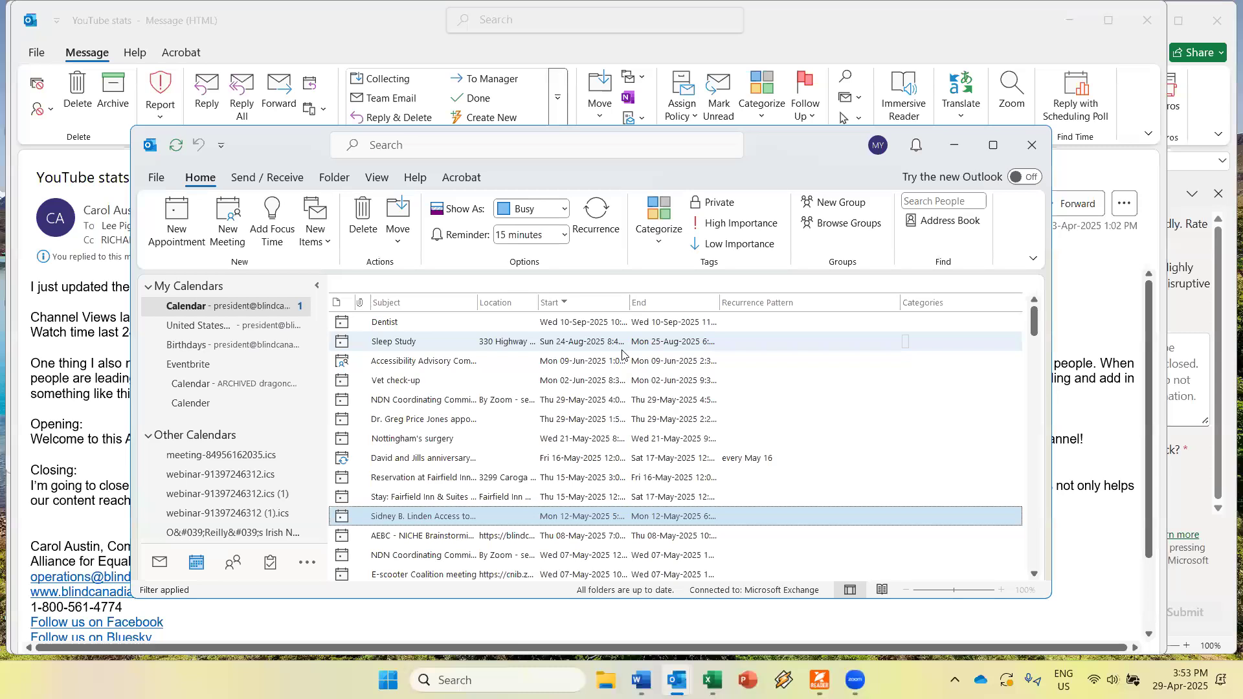
Start an untitled meeting for Tue 29-Apr-2025, 4:00–5:00 PM, using Ctrl+Shift+Q.
{"action": "key", "text": "alt"}
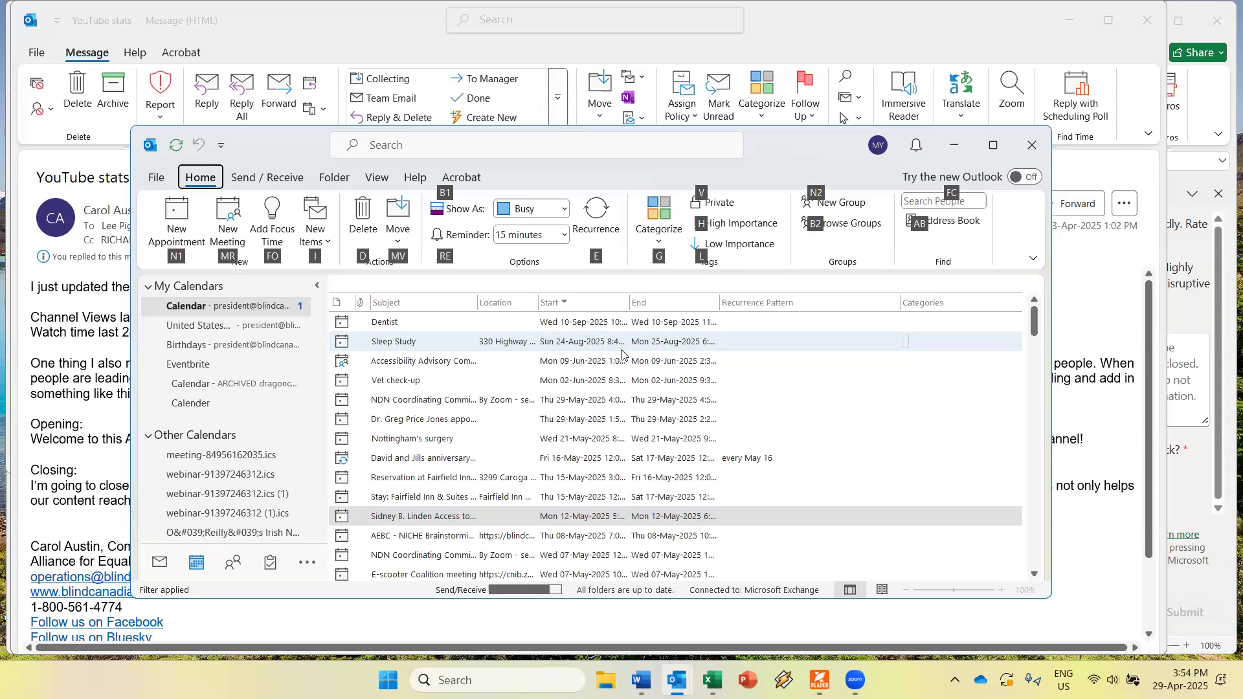
{"action": "key", "text": "Tab"}
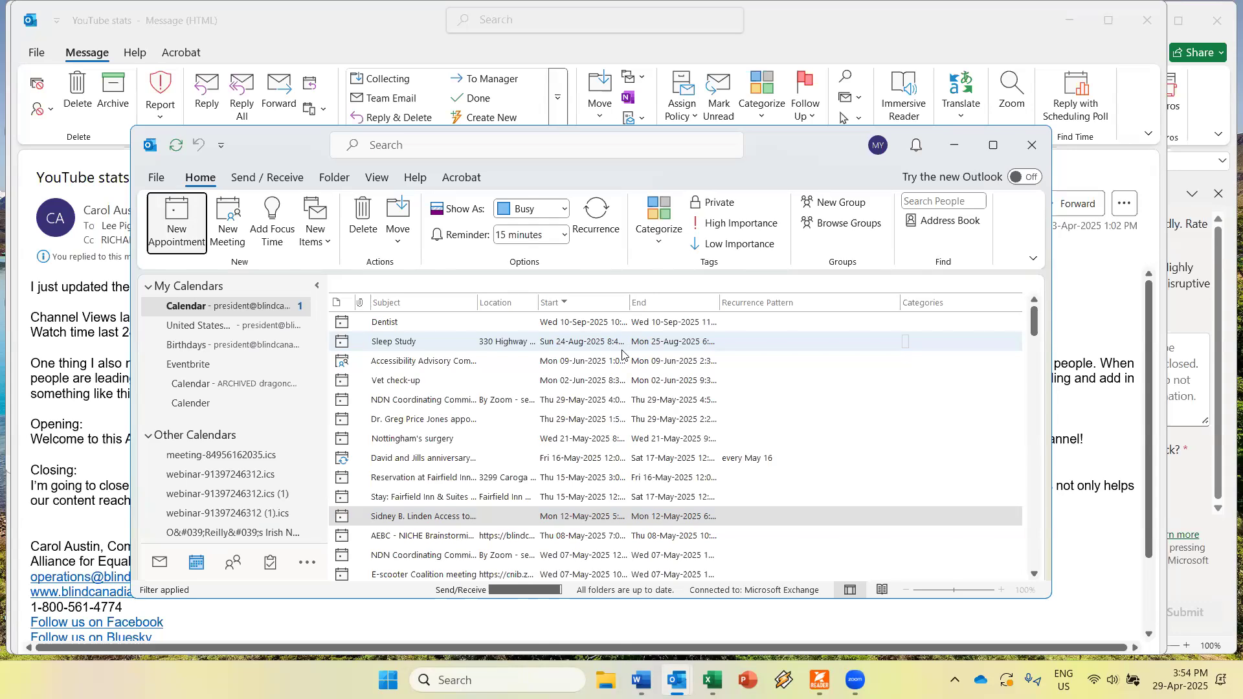
{"action": "key", "text": "Right"}
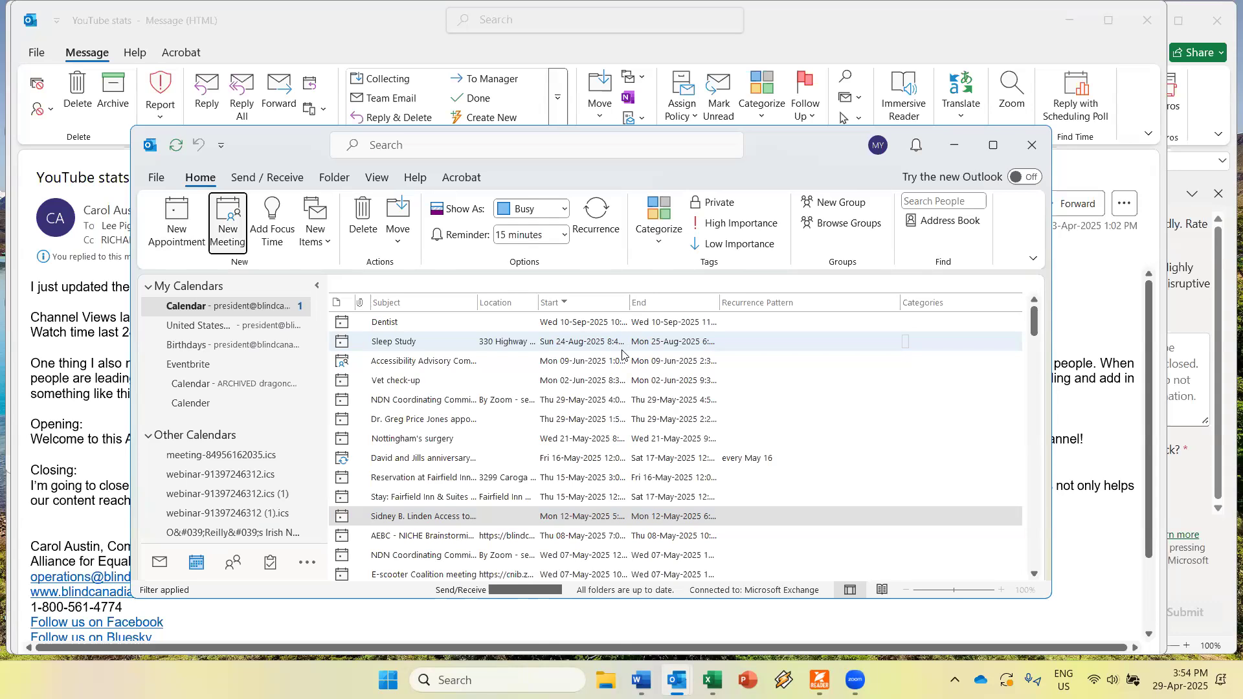
{"action": "key", "text": "Escape"}
{"action": "key", "text": "ctrl+shift+q"}
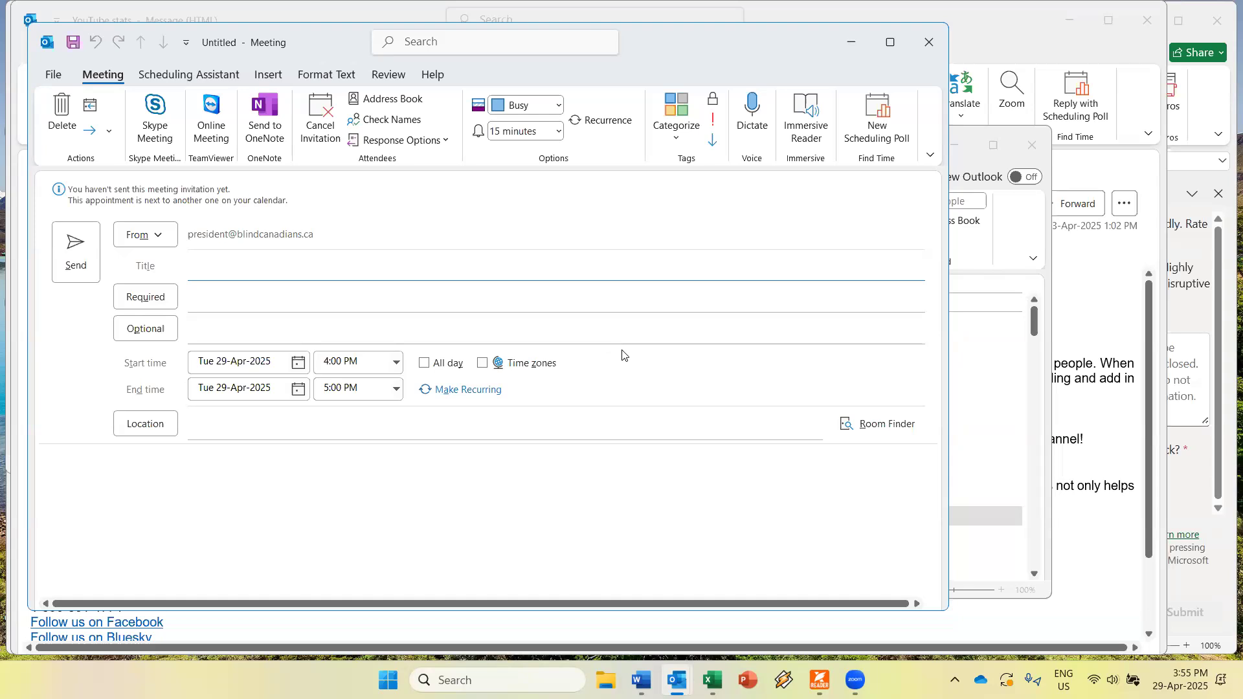
Close the empty Untitled Meeting form, returning to the calendar list headed by Dentist.
{"action": "key", "text": "Escape"}
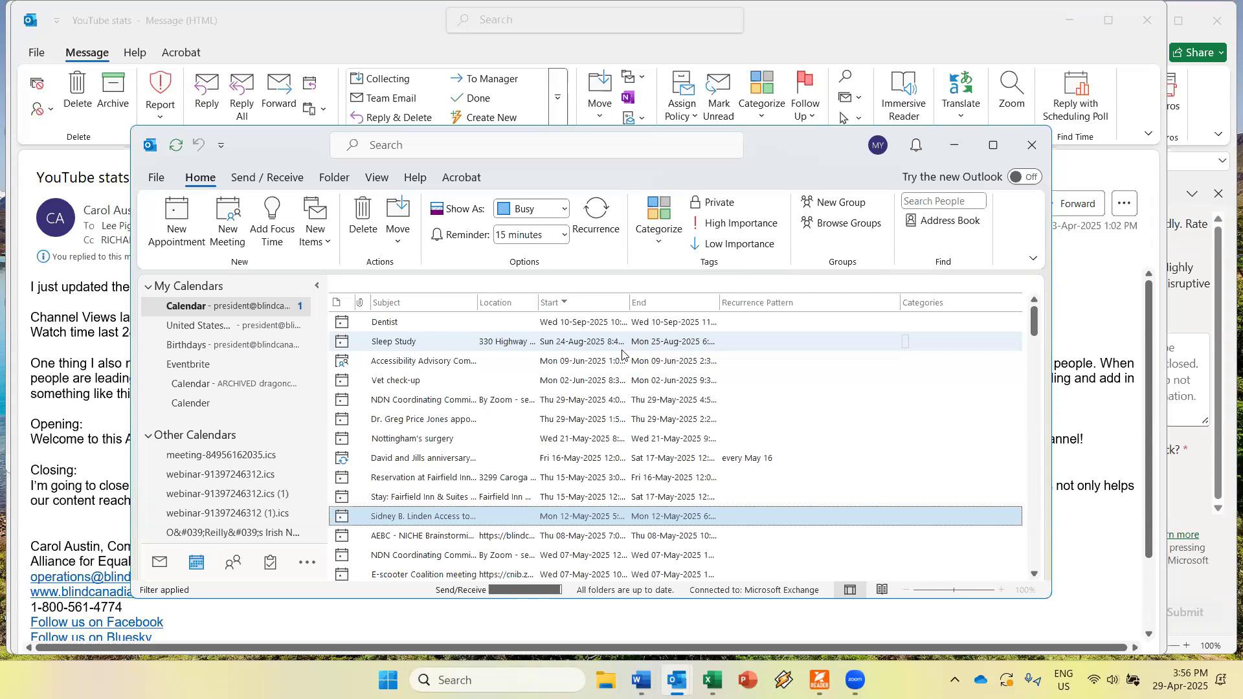
Select the AEBC - NICHE Brainstorming row in the calendar list.
{"action": "key", "text": "Down"}
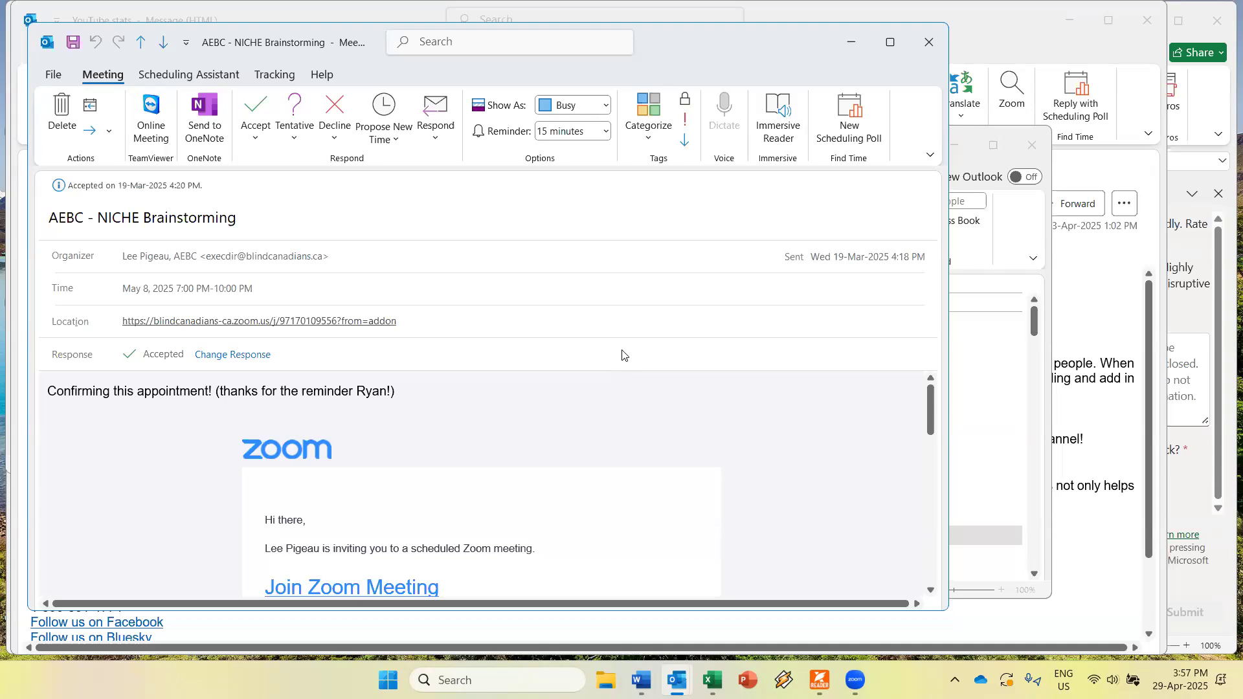
{"action": "key", "text": "shift+Tab"}
{"action": "key", "text": "Tab"}
{"action": "key", "text": "Tab"}
{"action": "key", "text": "shift+Tab"}
{"action": "key", "text": "shift+Tab"}
{"action": "key", "text": "ctrl+a"}
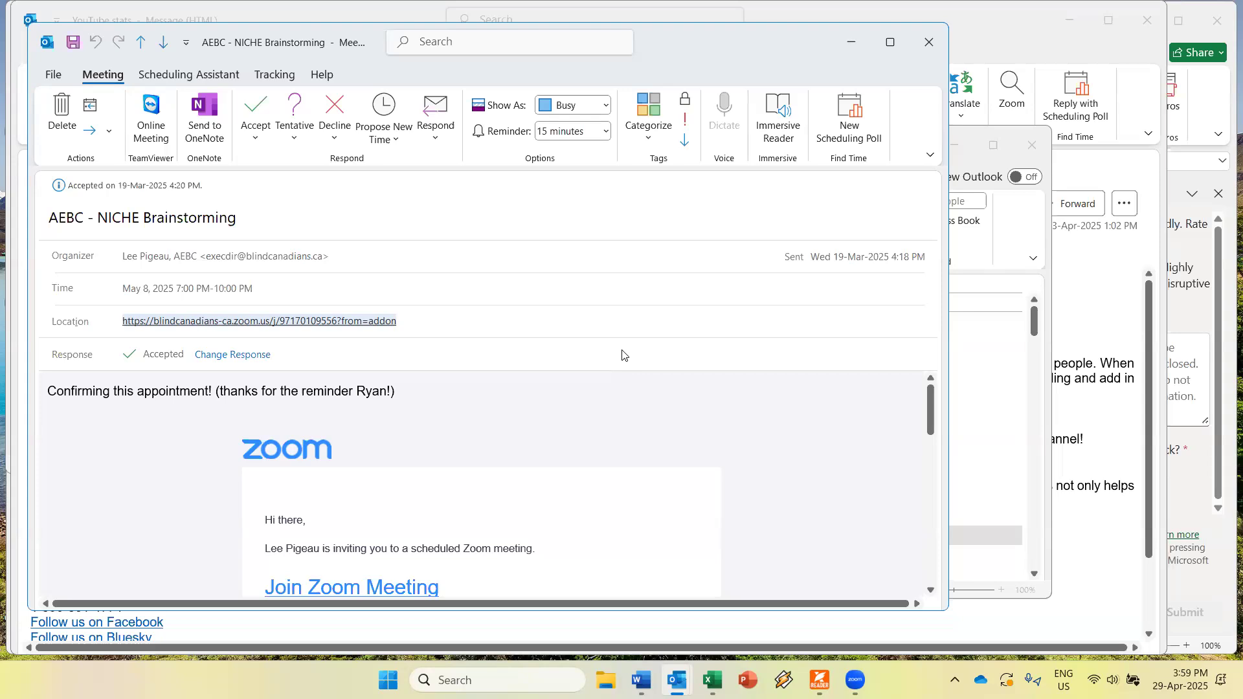
{"action": "key", "text": "Tab"}
{"action": "key", "text": "Tab"}
{"action": "key", "text": "Tab"}
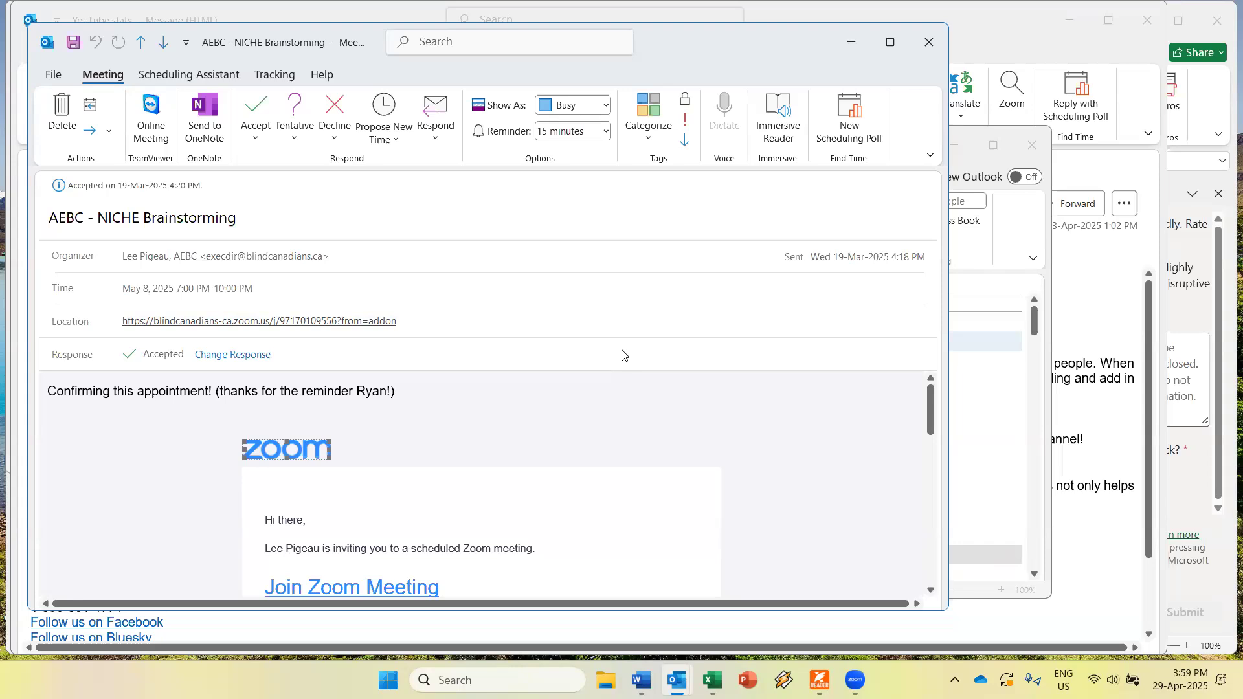
{"action": "key", "text": "Tab"}
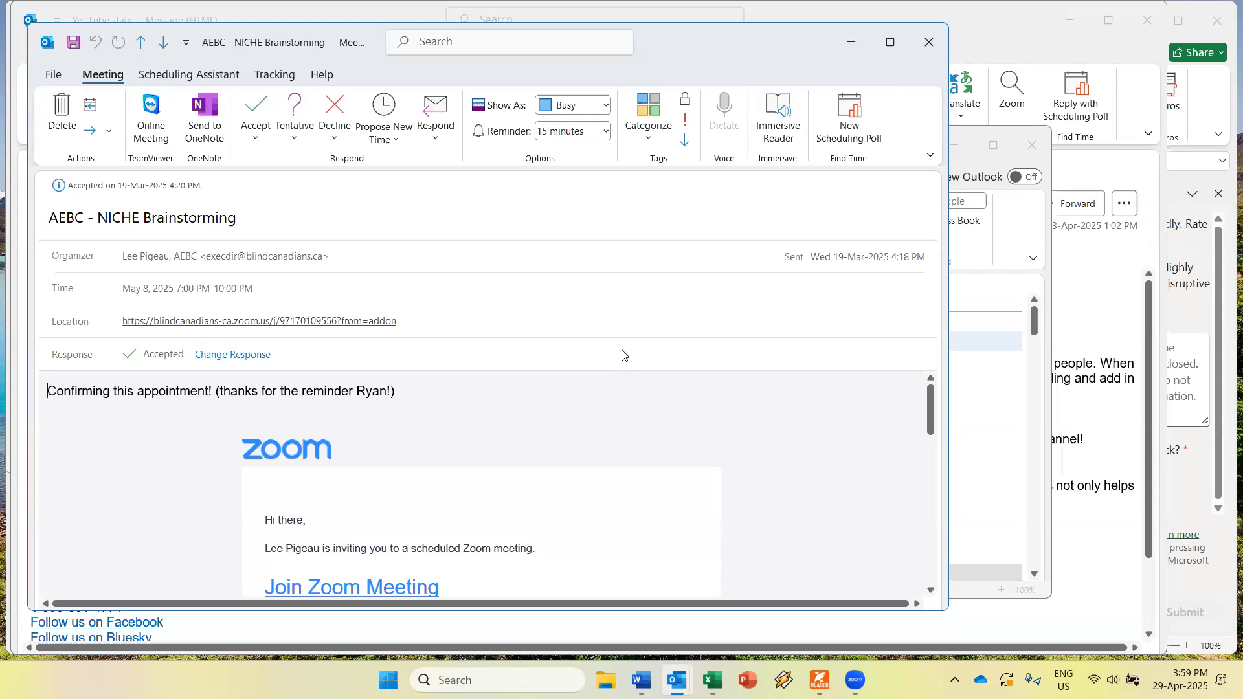
{"action": "key", "text": "shift+Tab"}
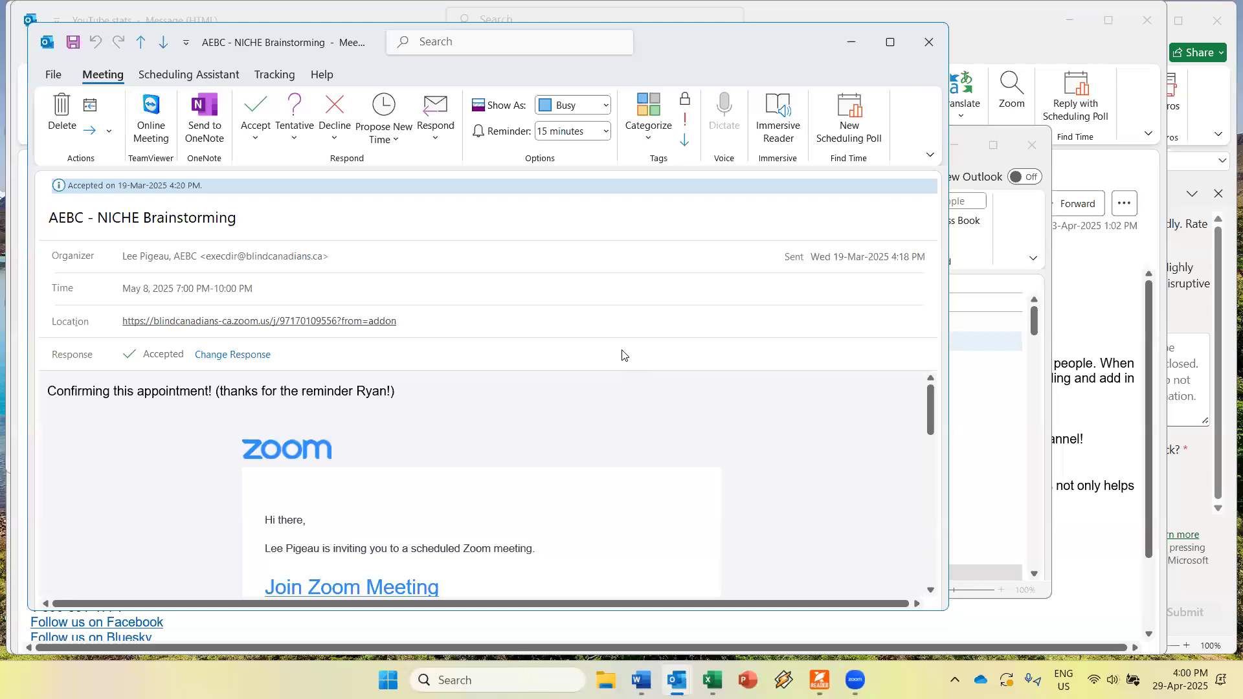
Close the AEBC - NICHE Brainstorming meeting, returning to the appointment list headed by Dentist.
{"action": "key", "text": "Tab"}
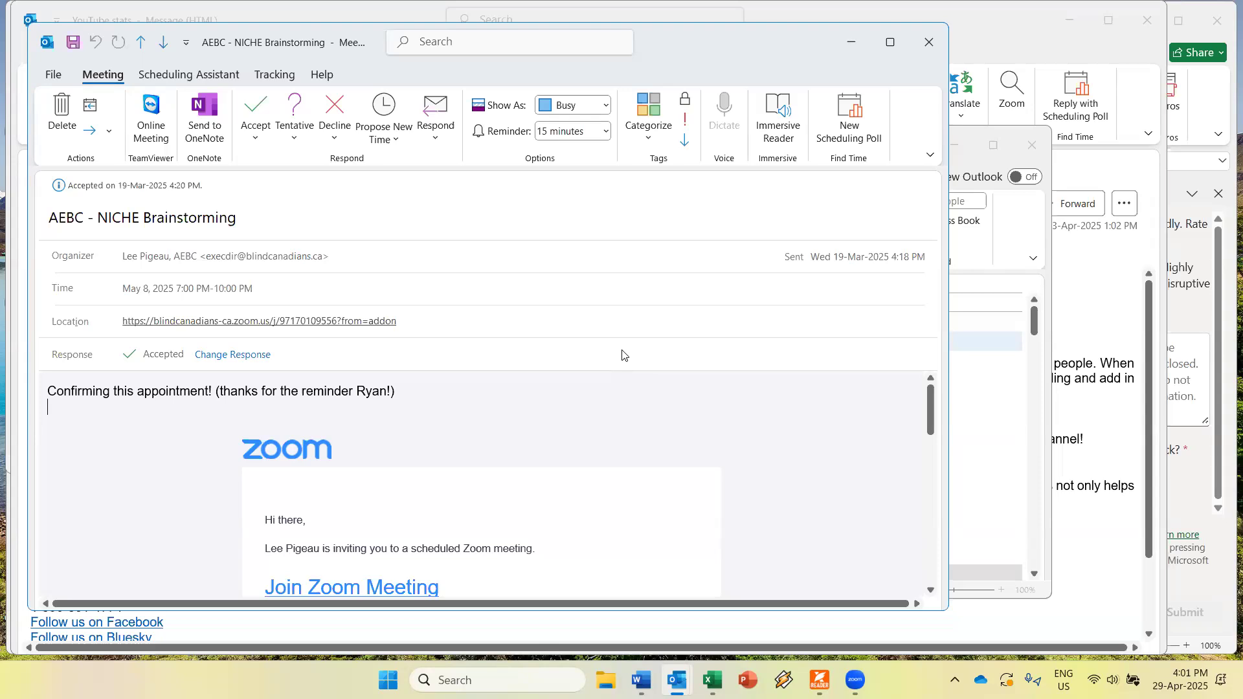
{"action": "key", "text": "Escape"}
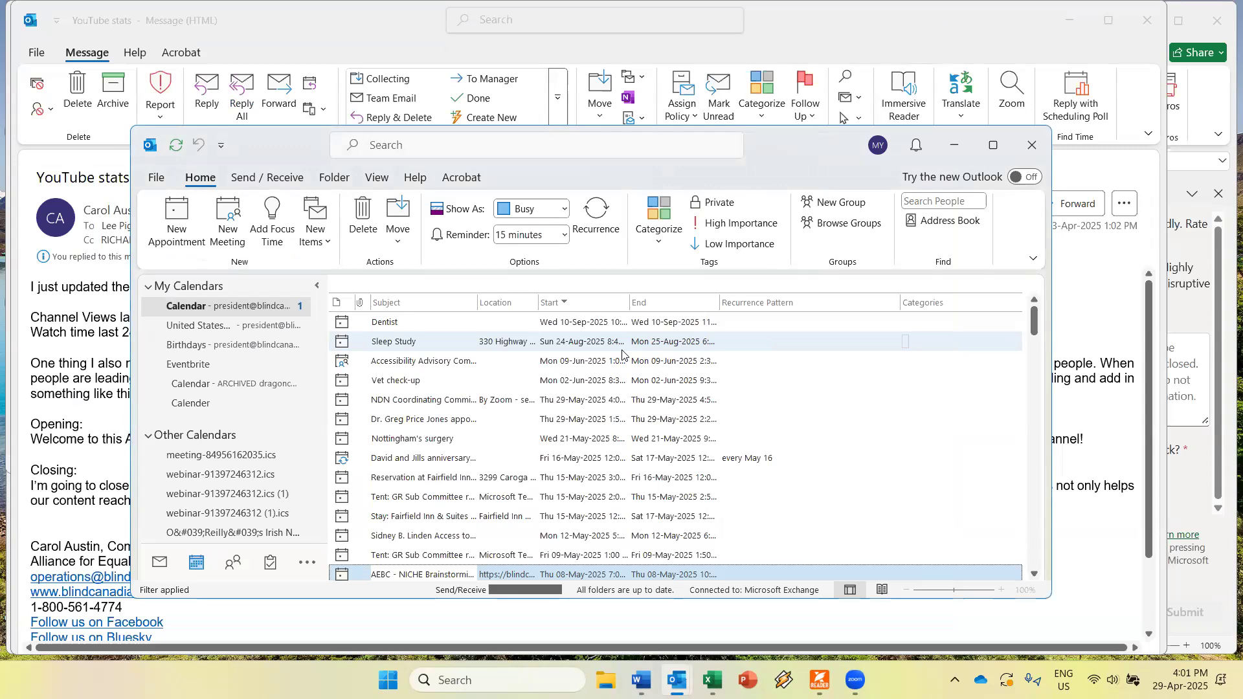
Select the 07-May appointment in the filtered list, then start switching windows with Alt+Tab.
{"action": "key", "text": "Down"}
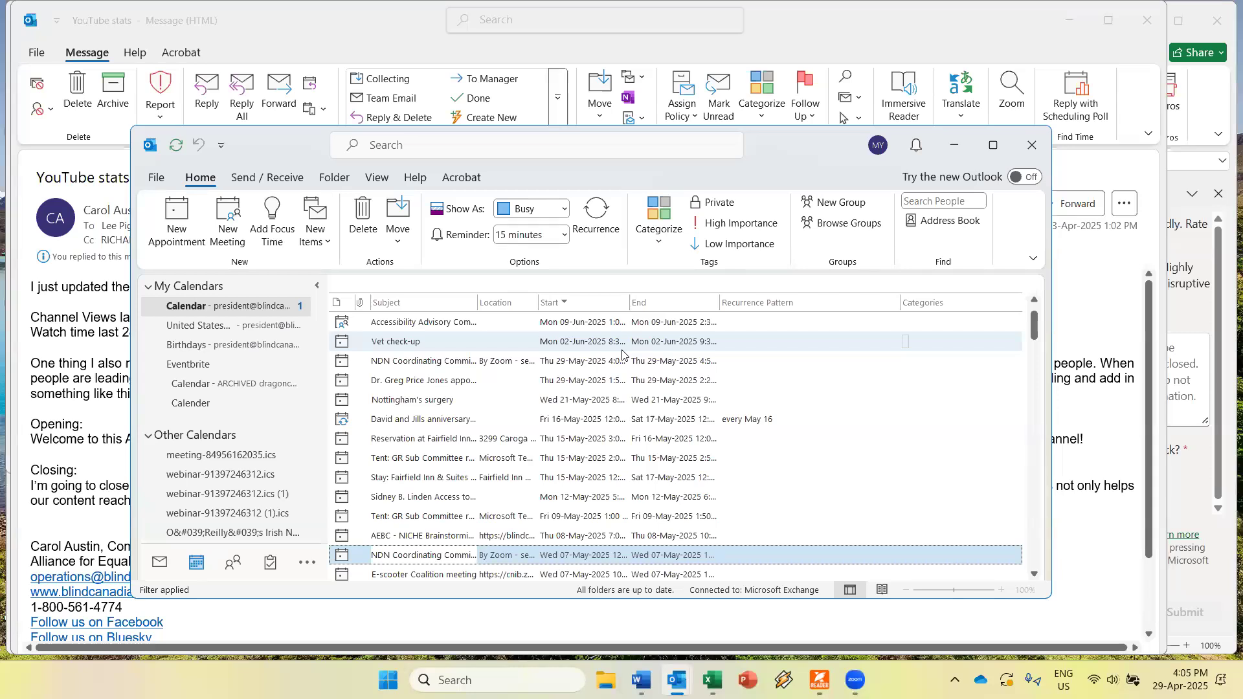
{"action": "key", "text": "alt+Tab"}
{"action": "key", "text": "alt+Tab"}
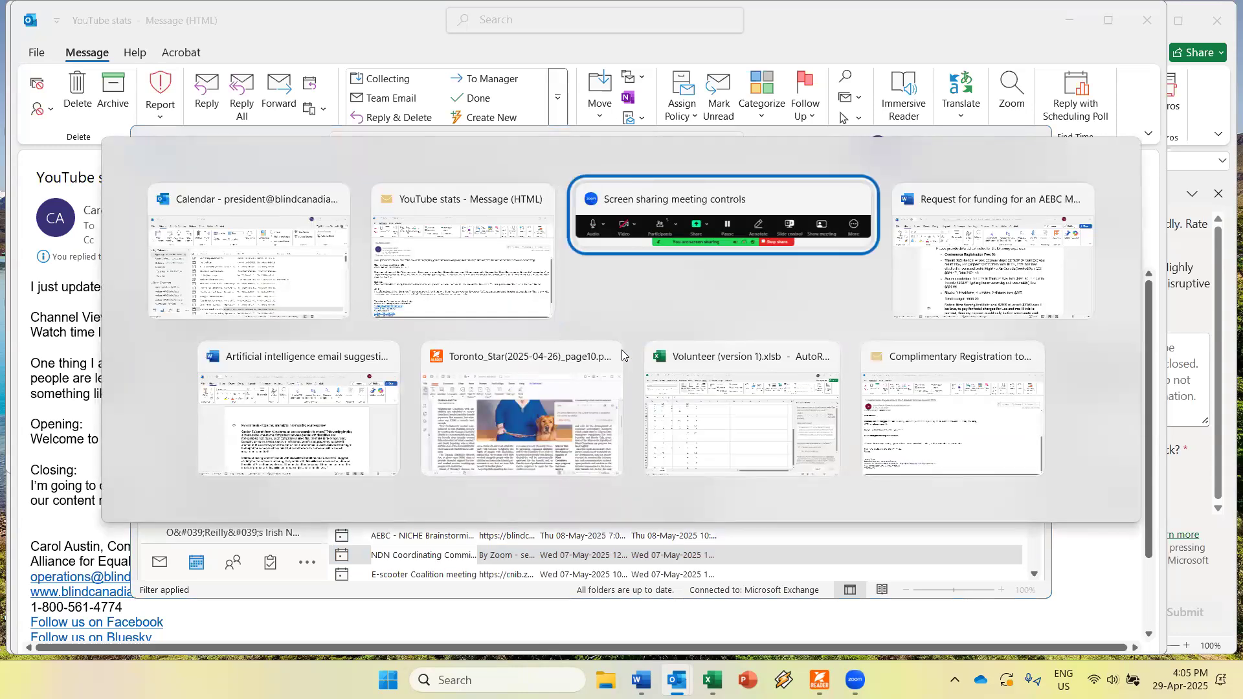
{"action": "key", "text": "Escape"}
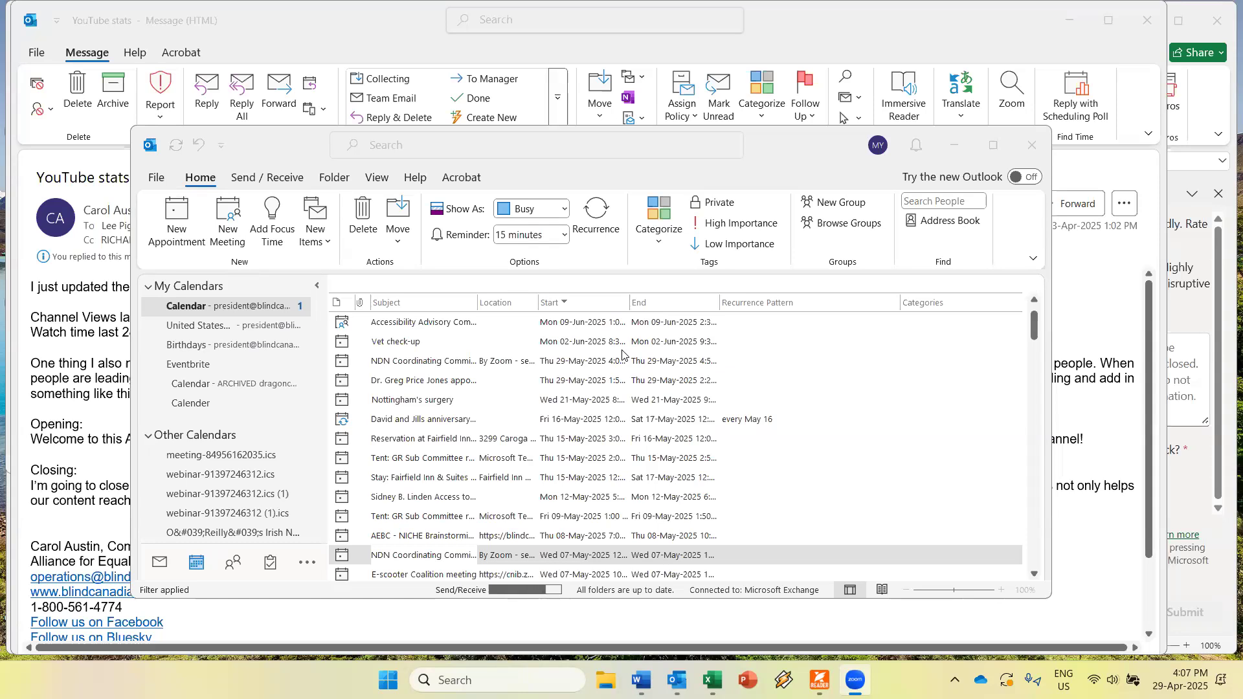
Switch to the YouTube stats message window, then on to the Toronto_Star PDF in Foxit.
{"action": "key", "text": "alt+Tab"}
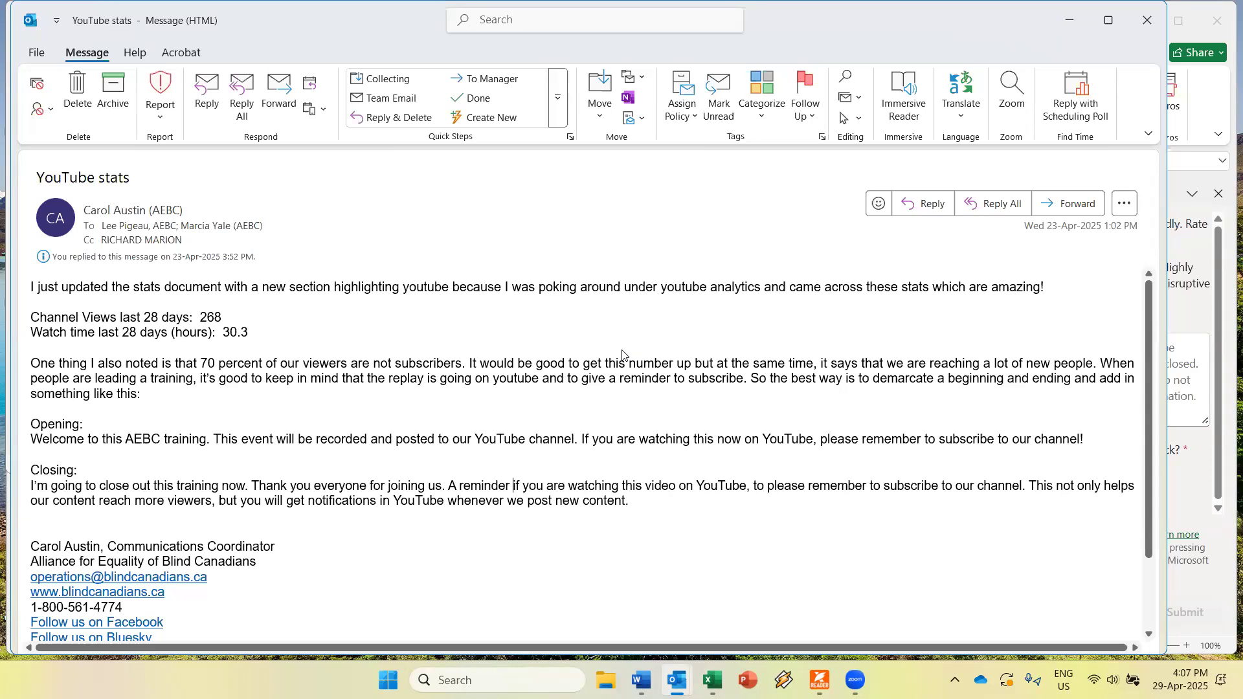
{"action": "key", "text": "alt+Tab"}
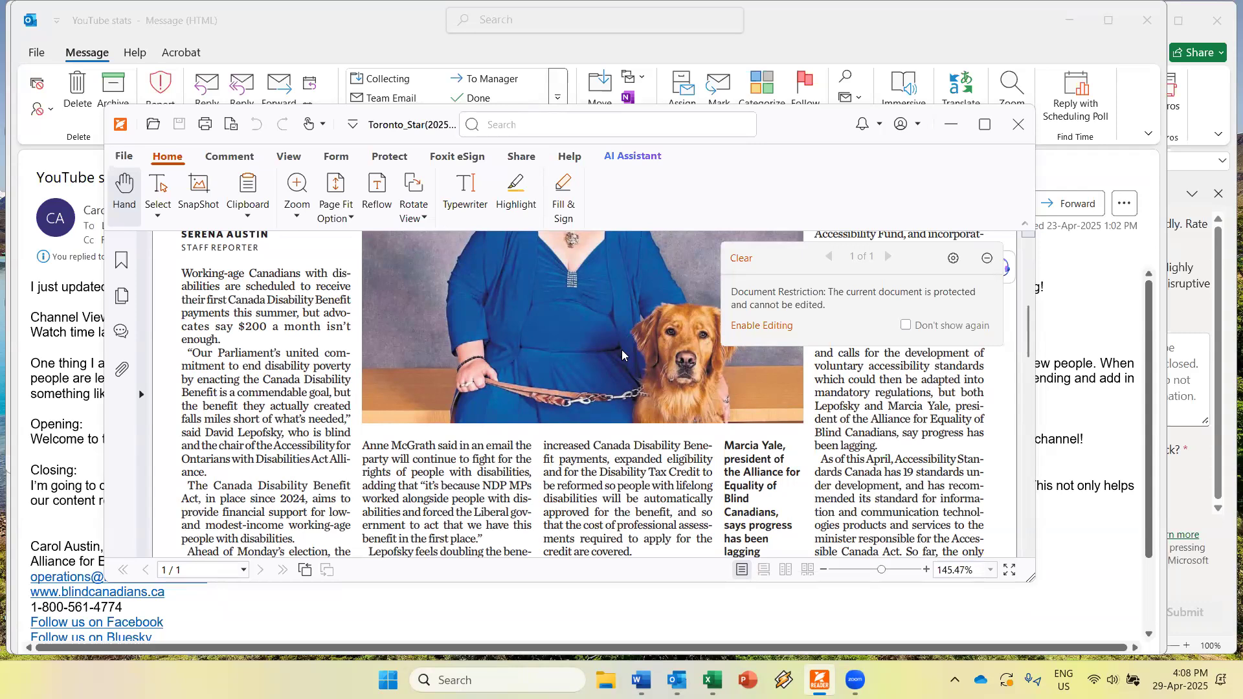